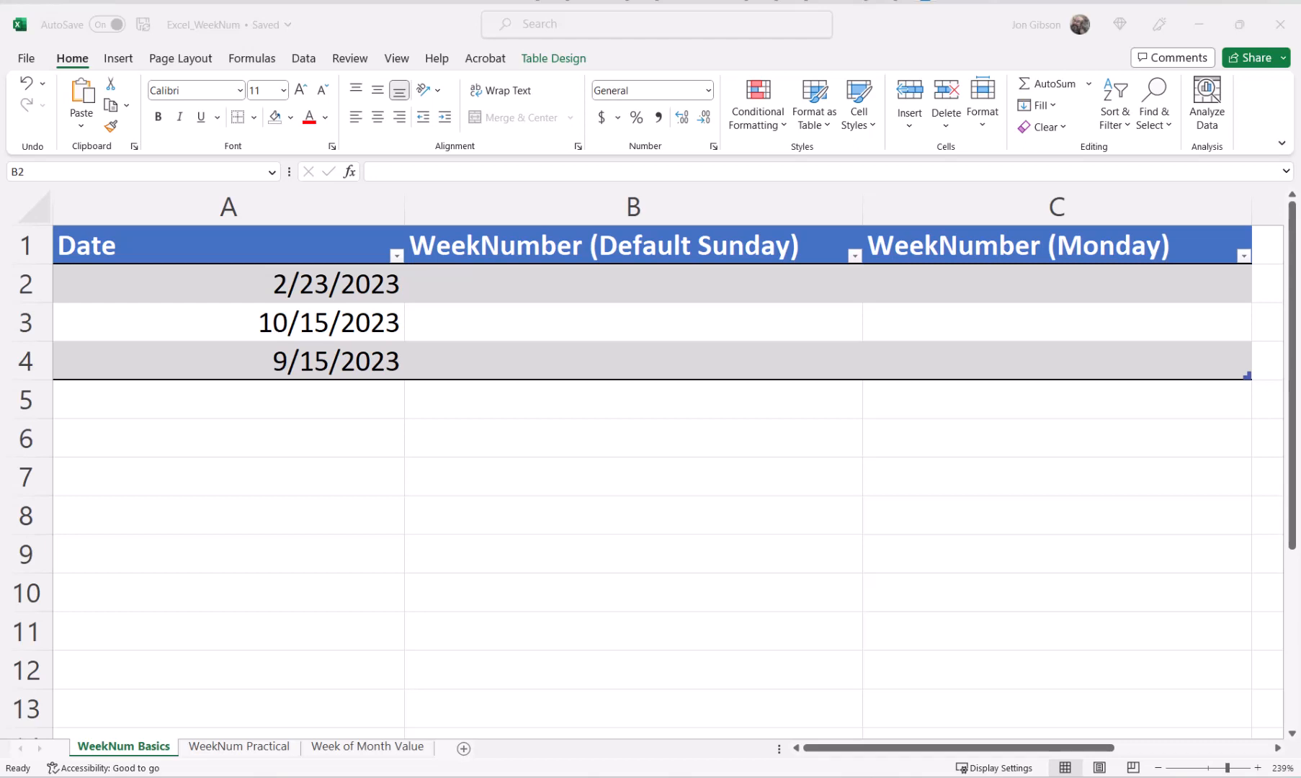
# Fill the WeekNumber (Default Sunday) column by entering =weeknum(a2) in cell B2.
pyautogui.hotkey('alt', 'Tab')
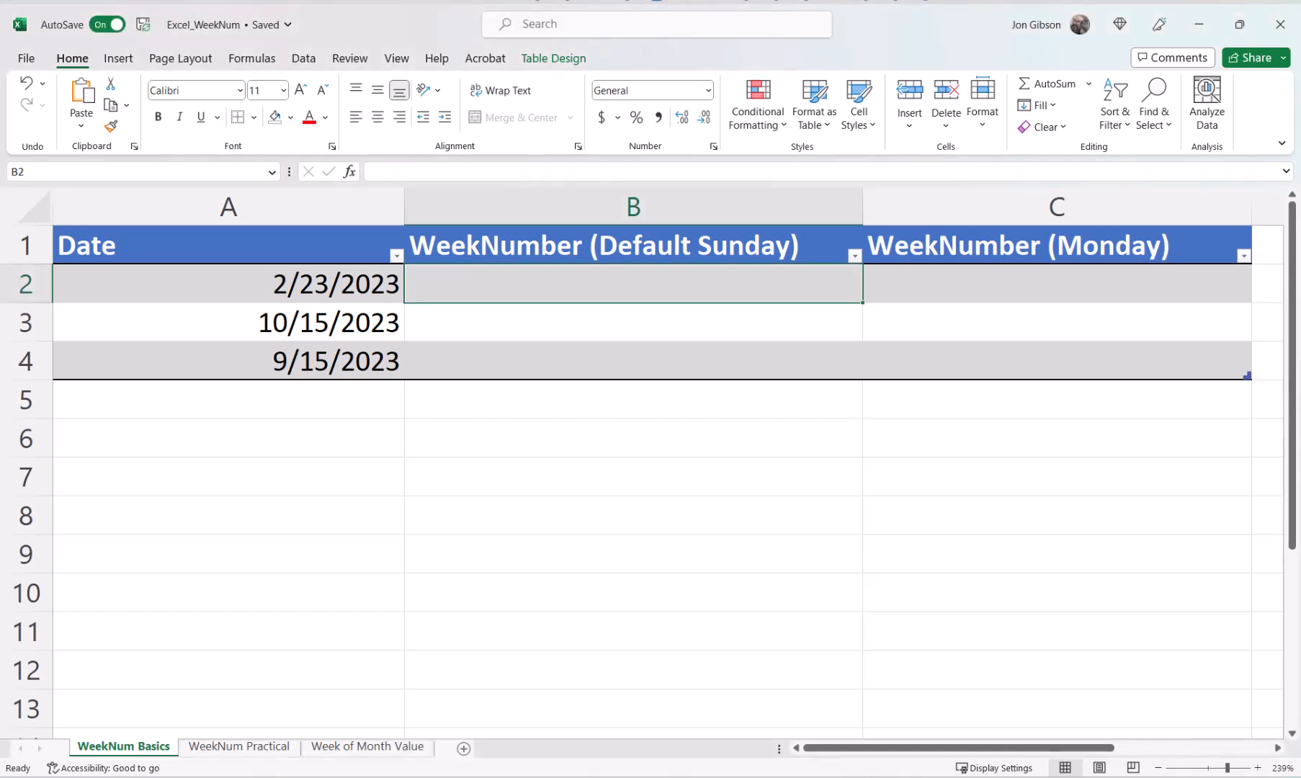
pyautogui.write('=week')
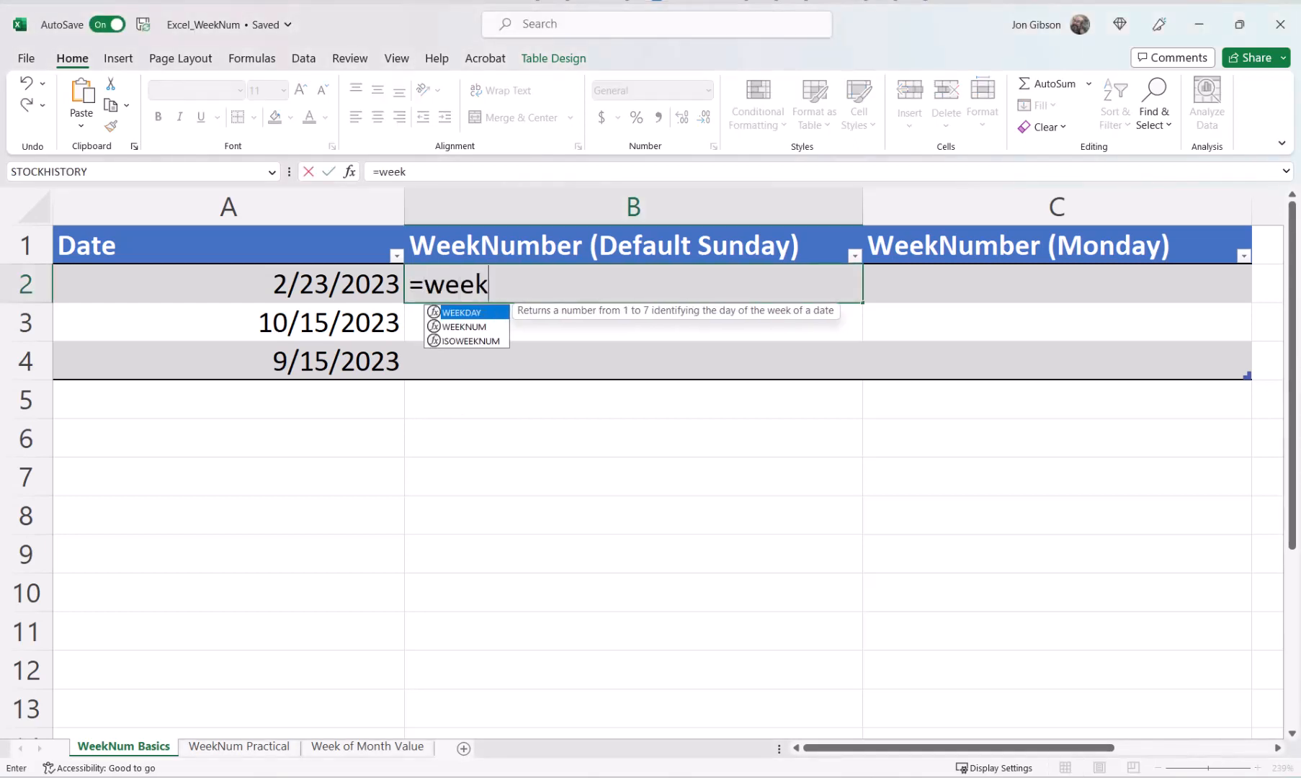
pyautogui.write('num(a')
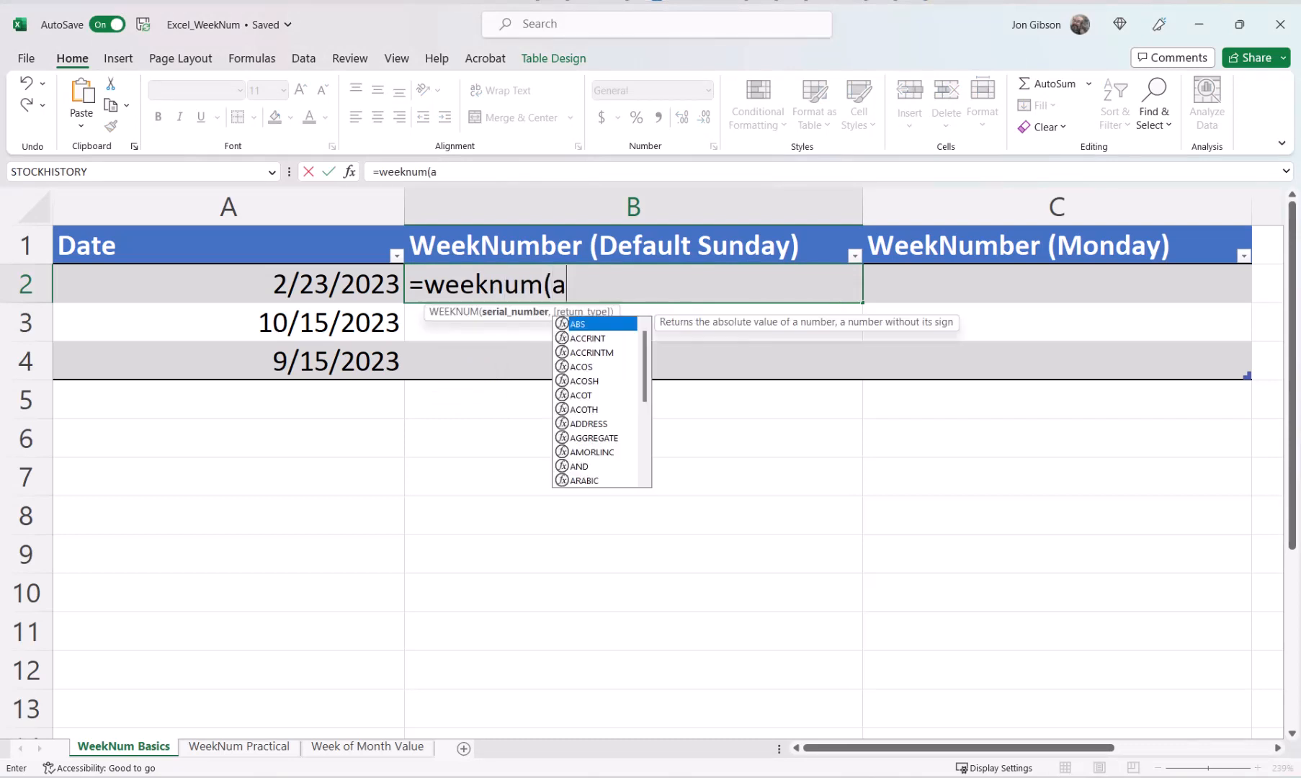
pyautogui.write('2)')
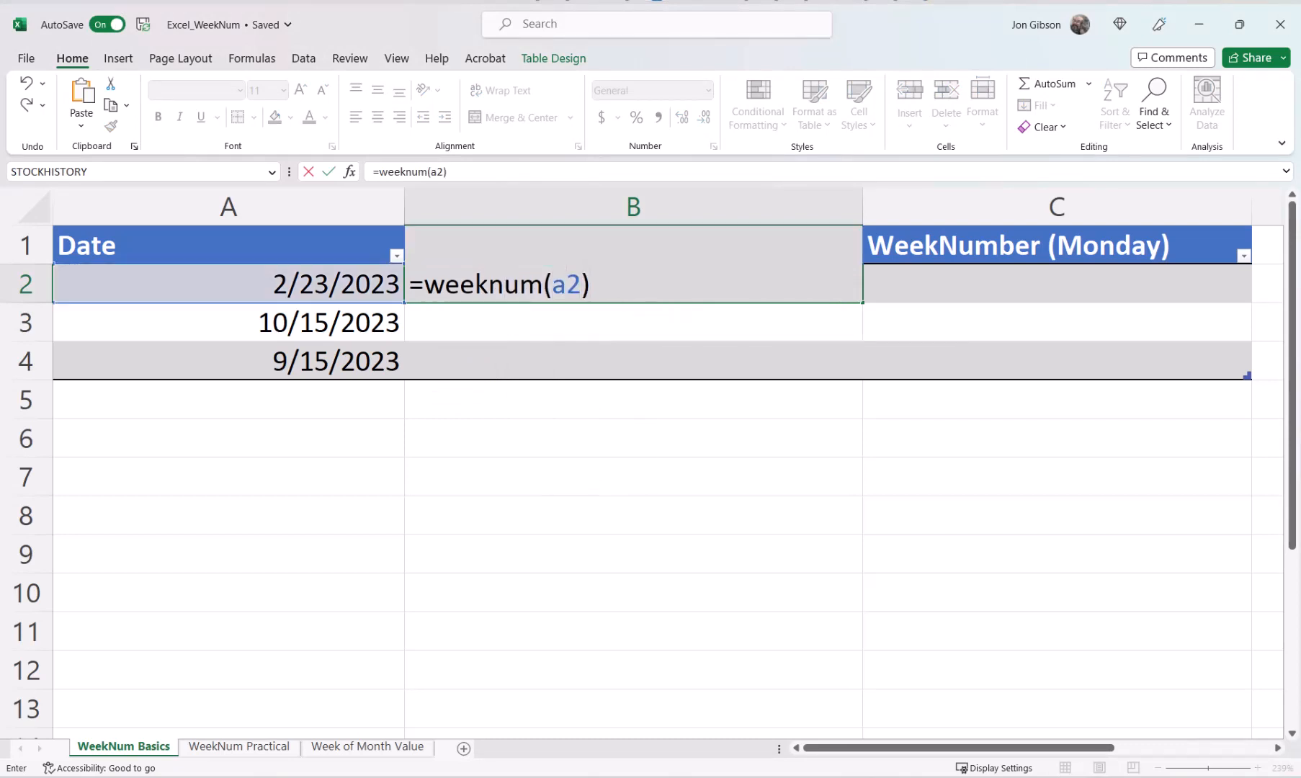
pyautogui.press('Tab')
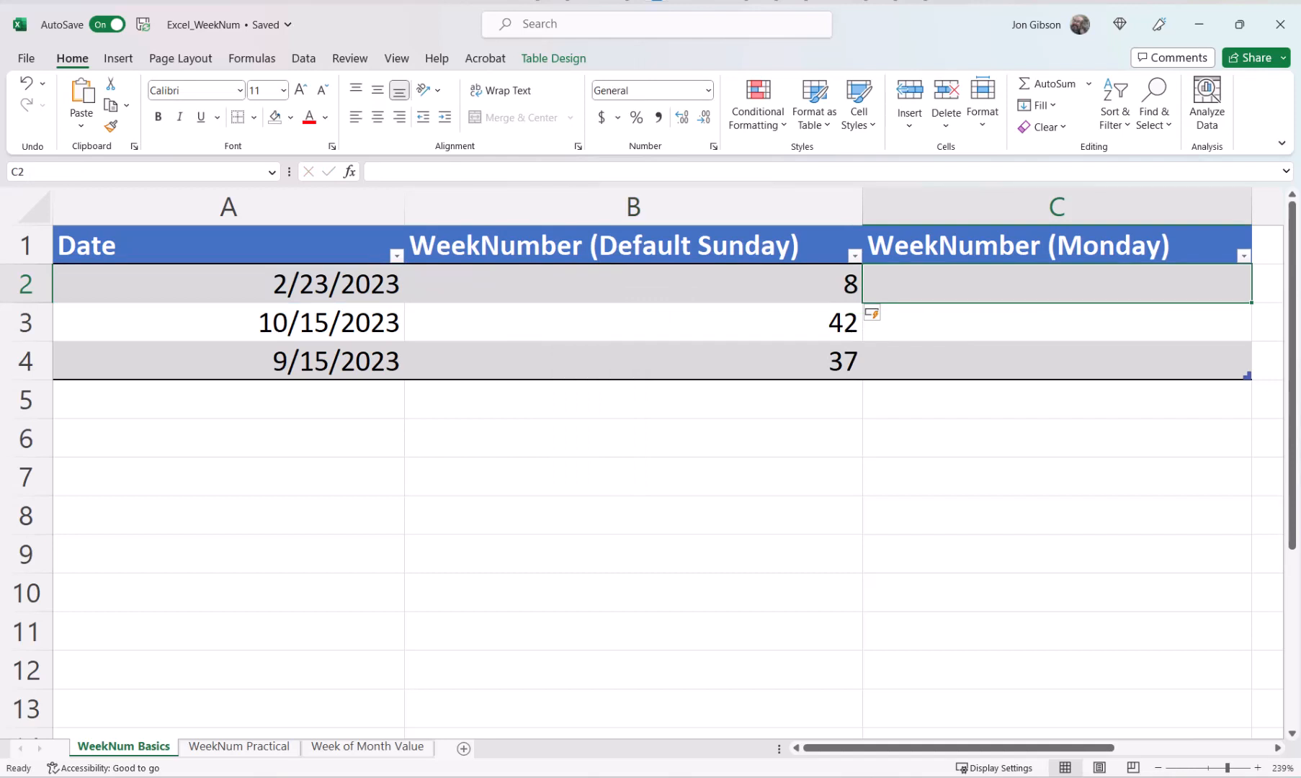
# Enter =weeknum(a2,11) in cell C2 to calculate the Monday-based week numbers.
pyautogui.write('=week')
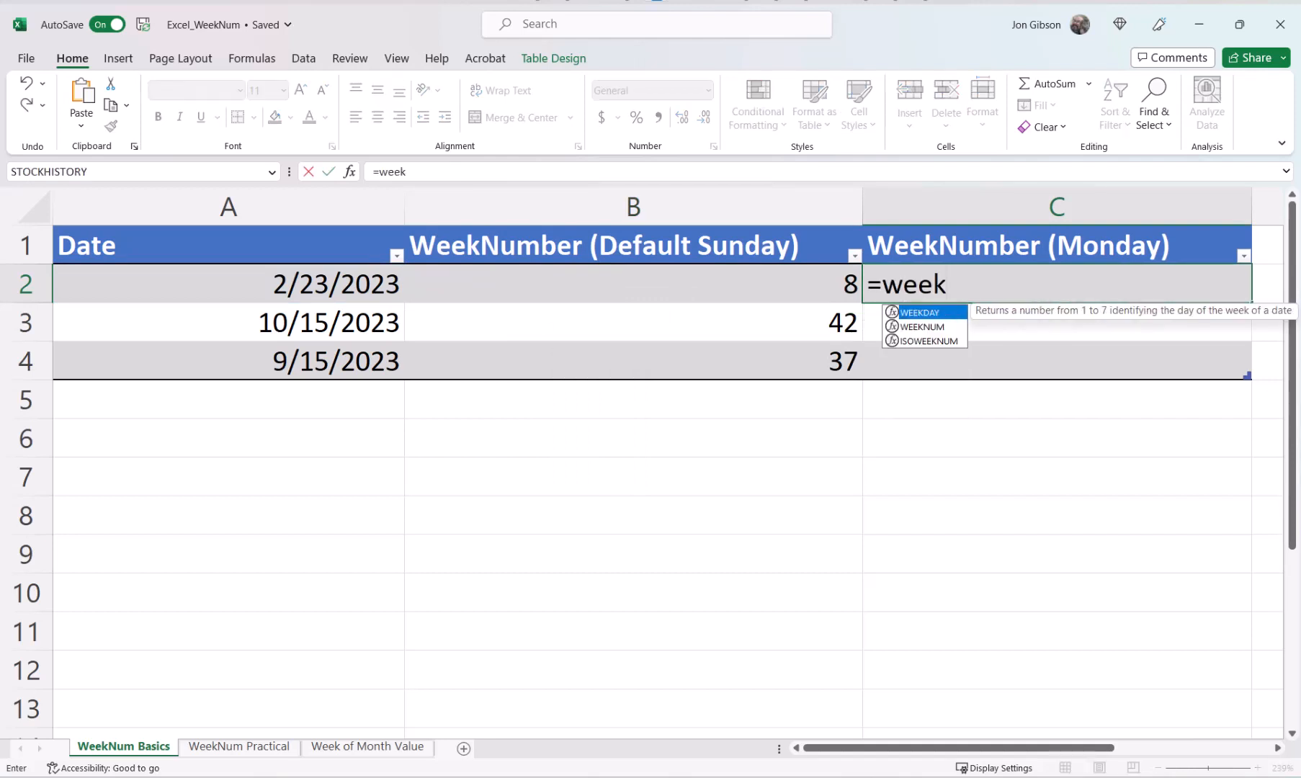
pyautogui.write('num(a2,')
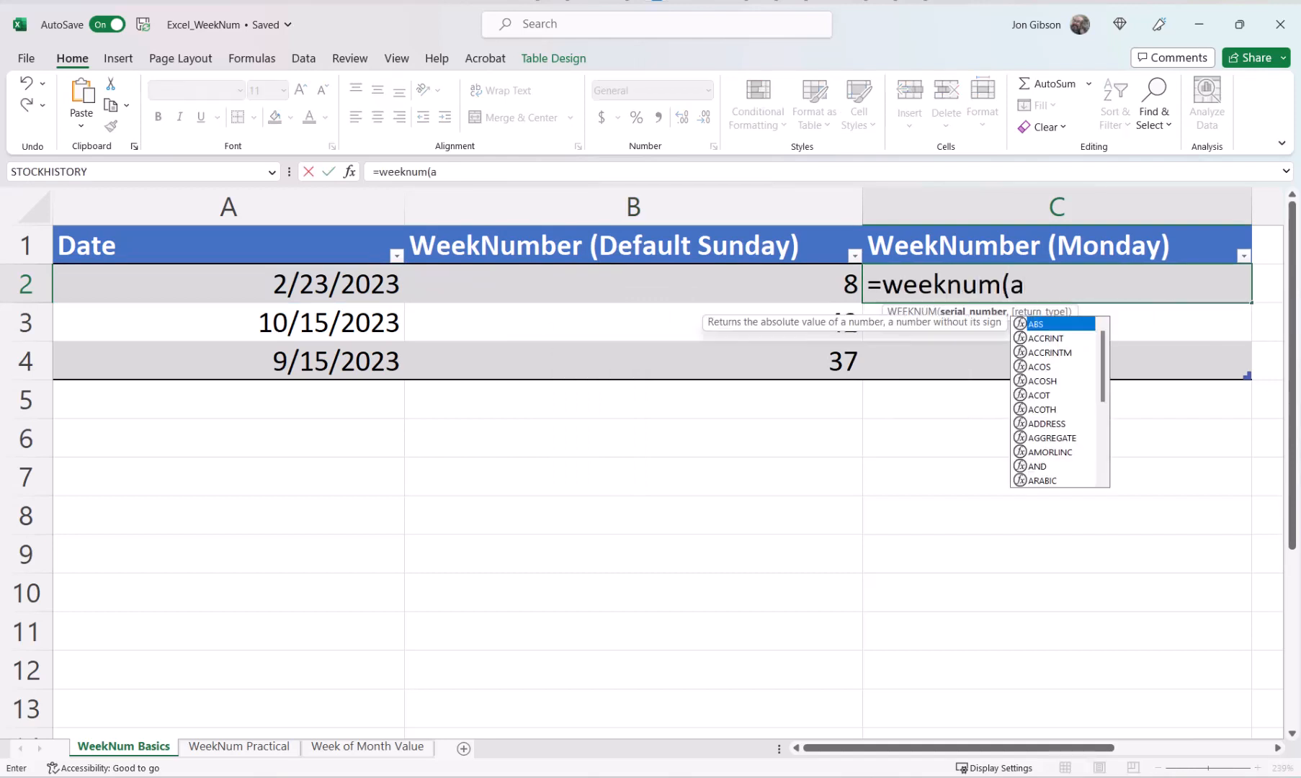
pyautogui.write('11)')
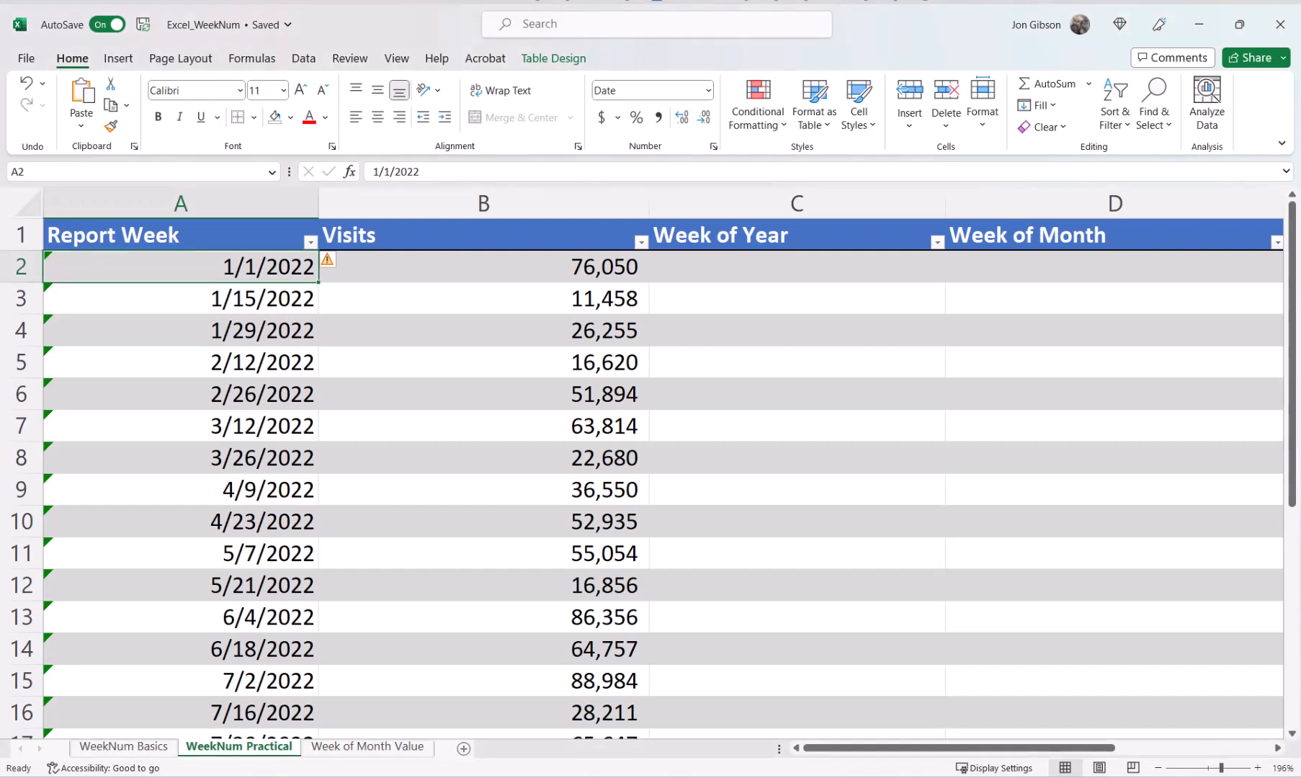
# Calculate the Week of Year column on the WeekNum Practical sheet with =weeknum(a2) in cell C2.
pyautogui.click(797, 267)
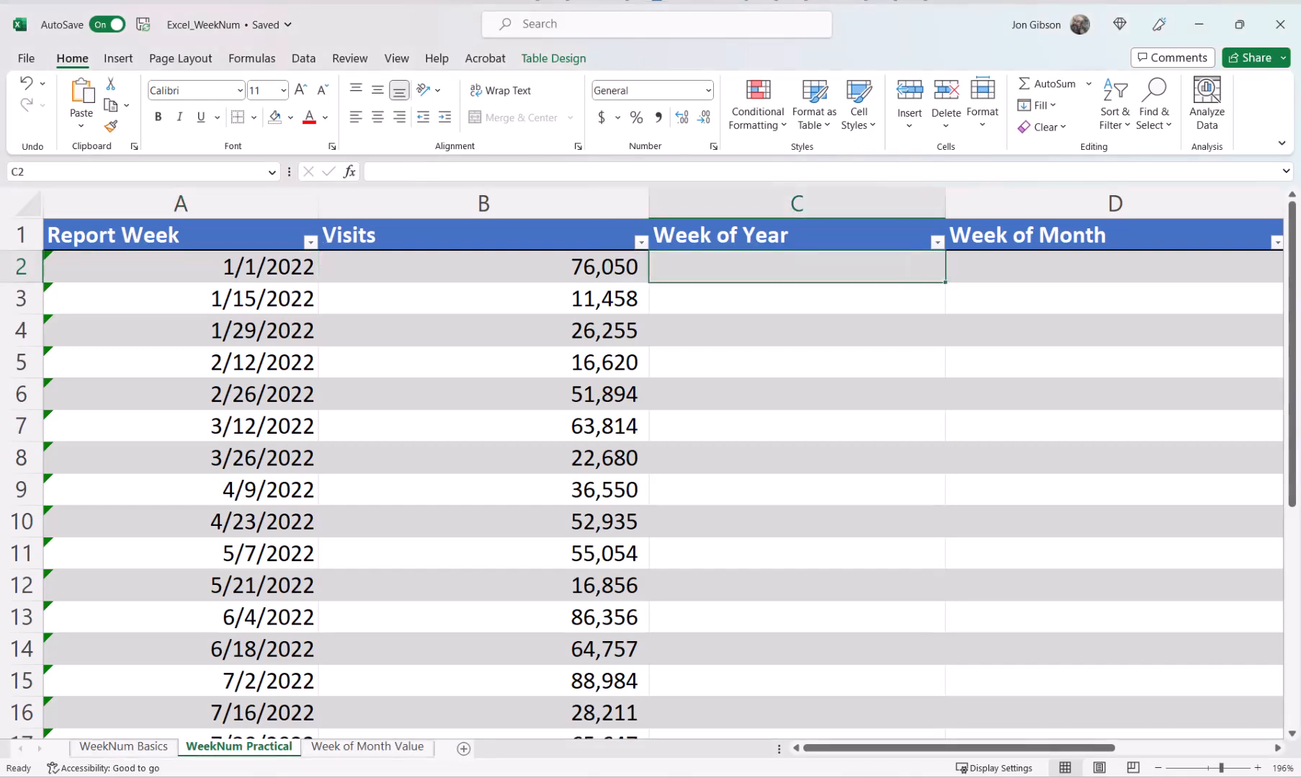
pyautogui.write('=weeknu')
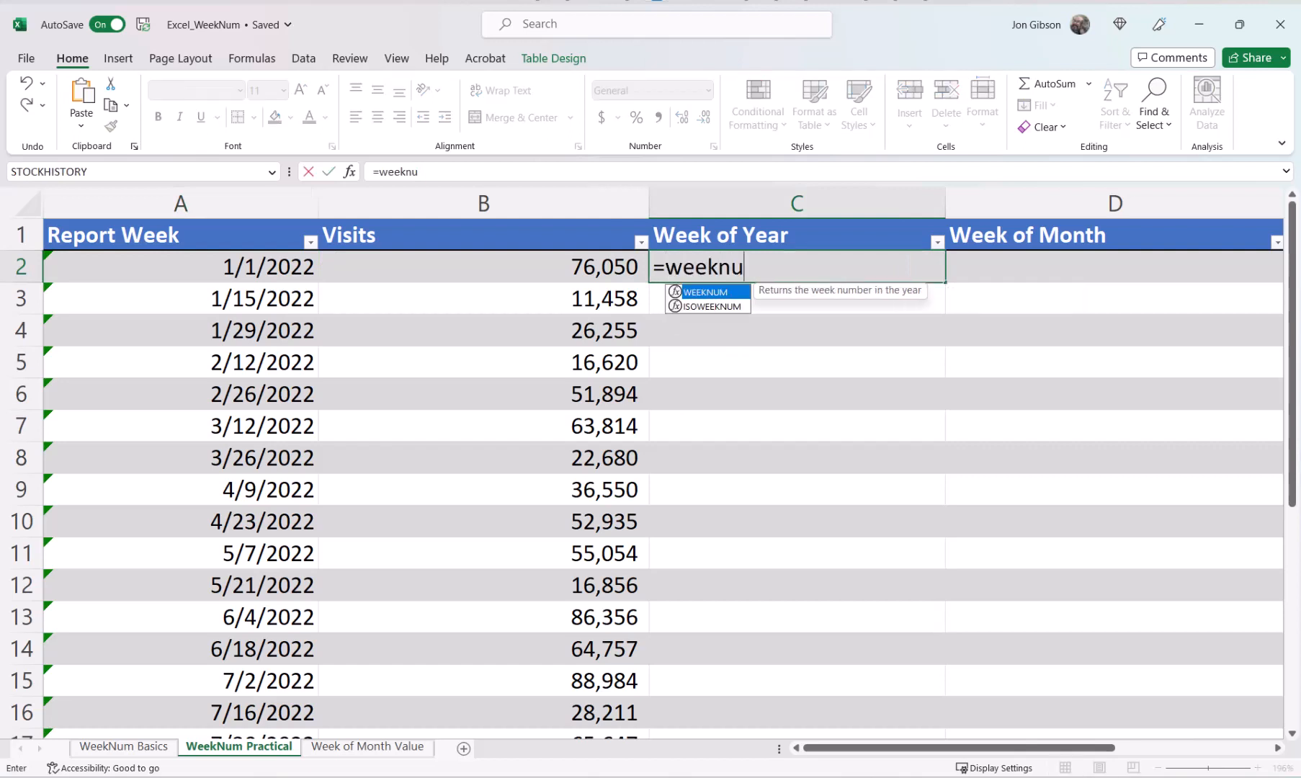
pyautogui.write('m(a2)')
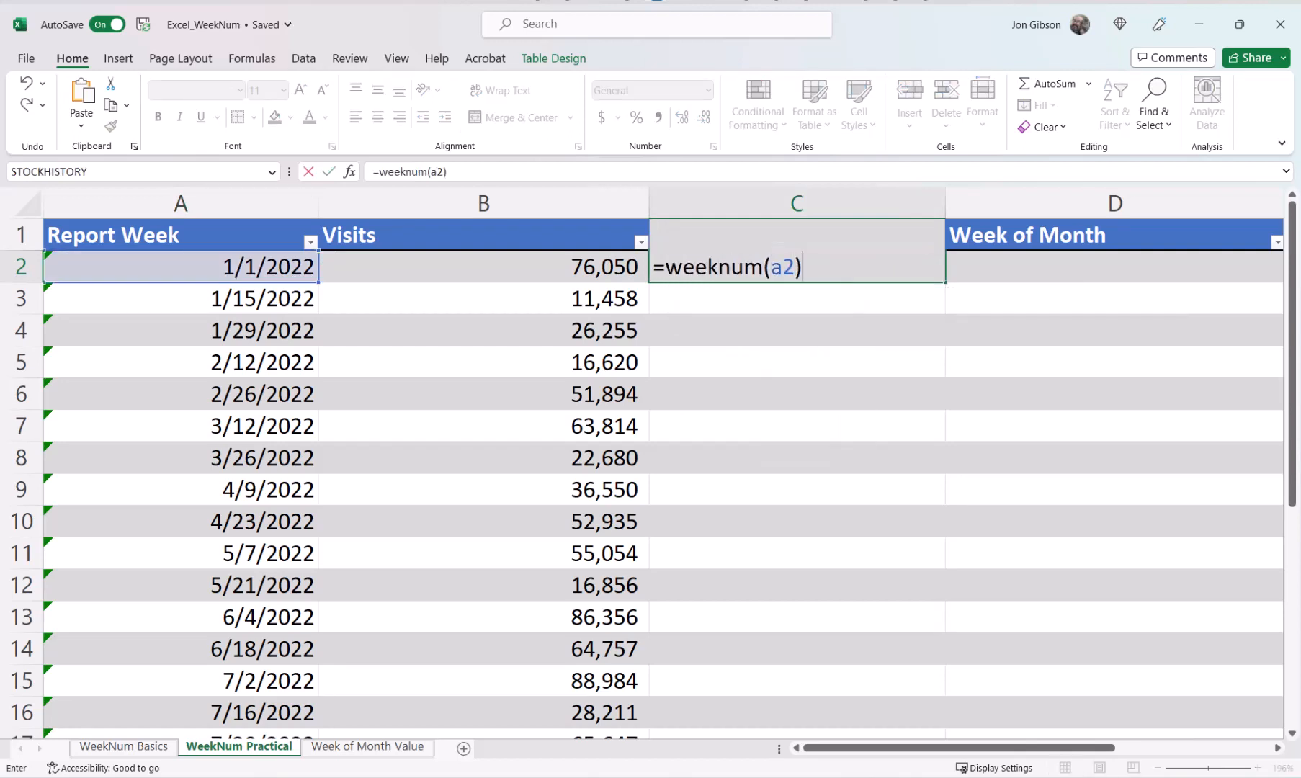
pyautogui.press('Return')
pyautogui.click(797, 235)
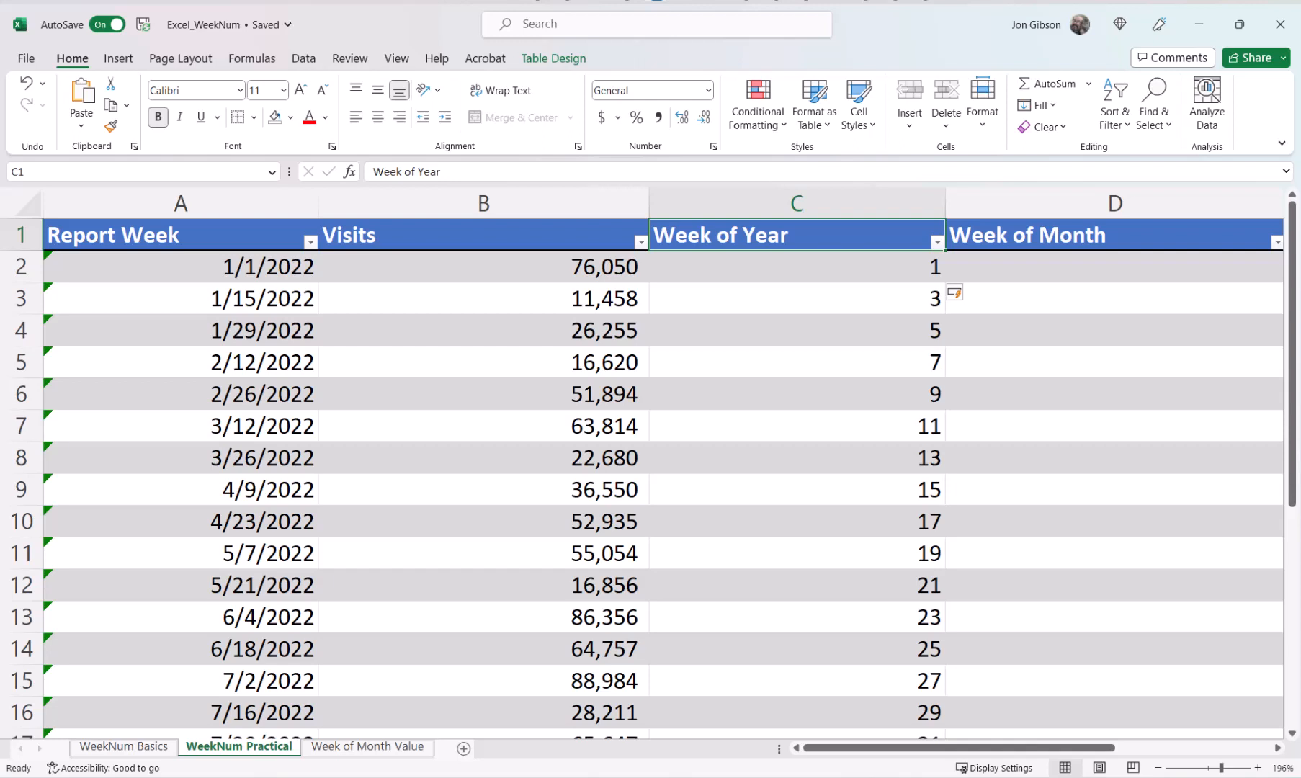
# Calculate the Week of Month column with =weeknum(a2)-weeknum(eomonth(a2,-1)+1)+1 in cell D2.
pyautogui.click(1114, 267)
pyautogui.write('=weeku')
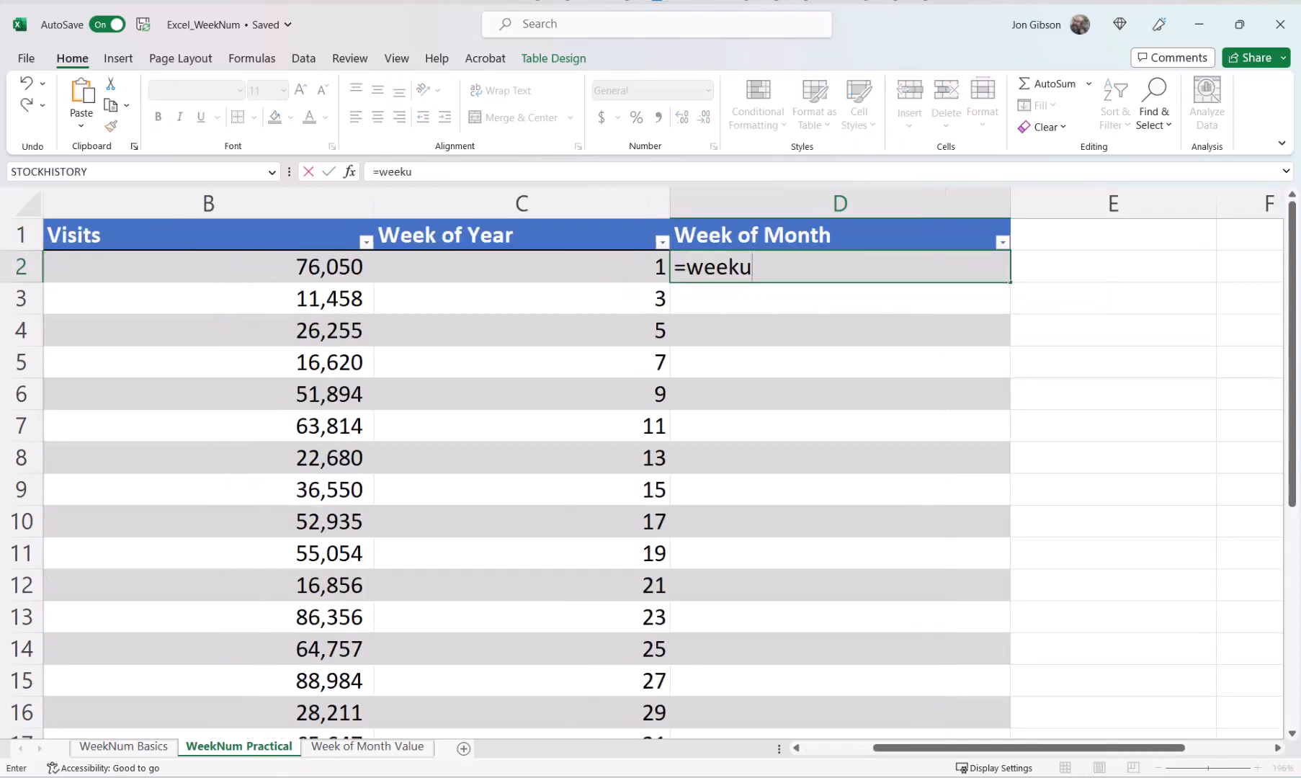
pyautogui.press('BackSpace')
pyautogui.write('num(a')
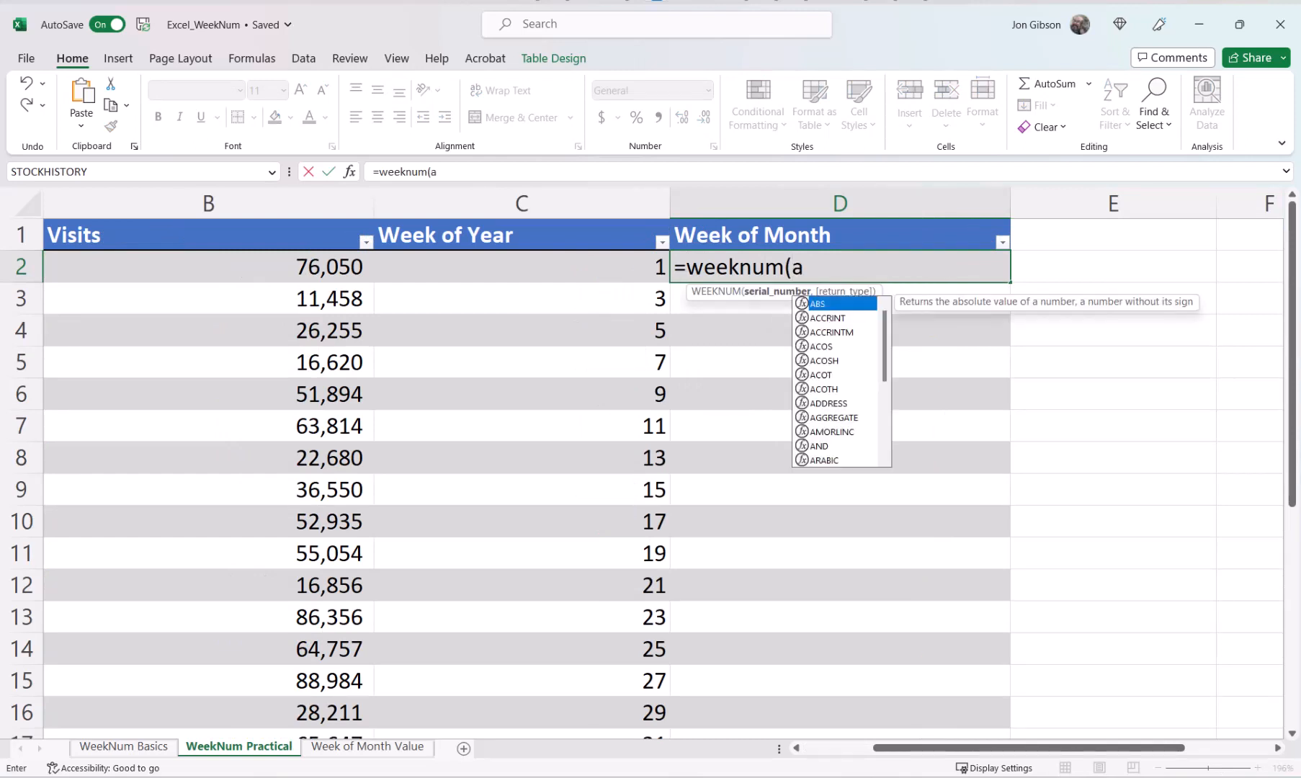
pyautogui.write('2)-')
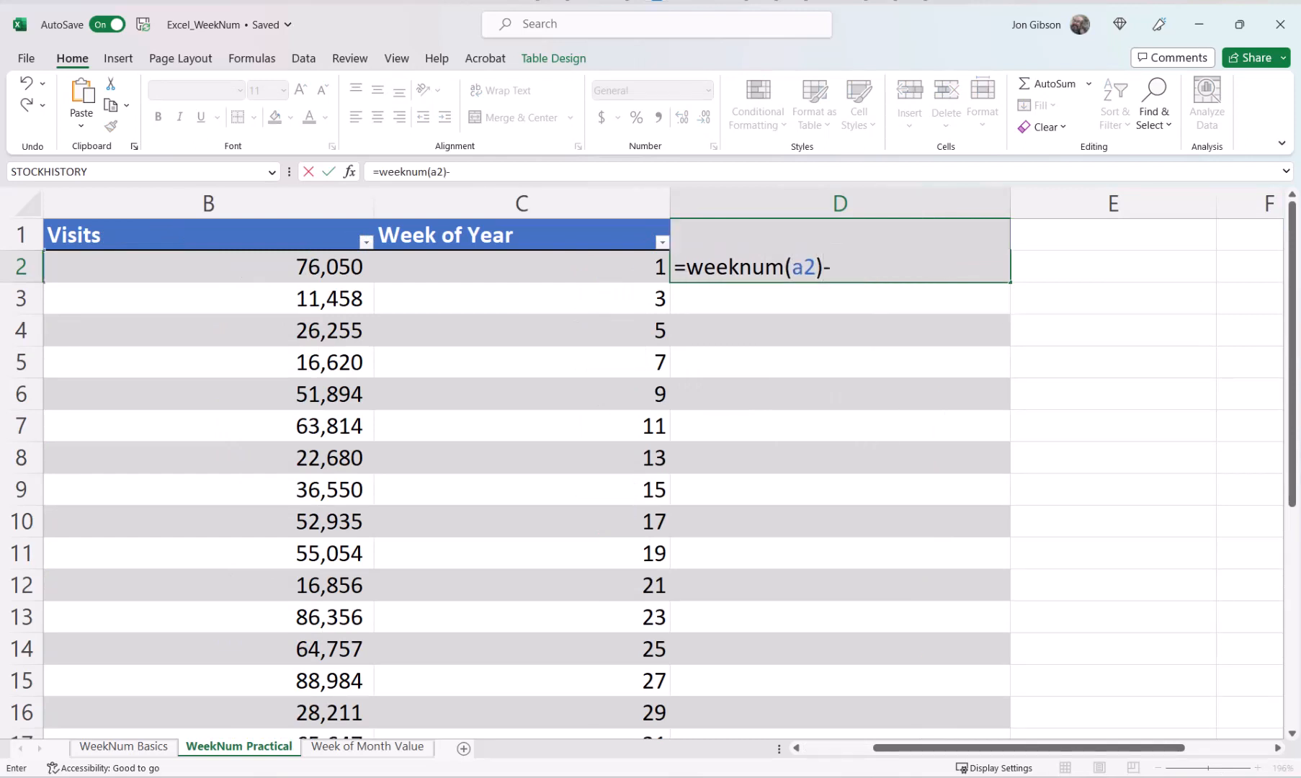
pyautogui.write('weeknum')
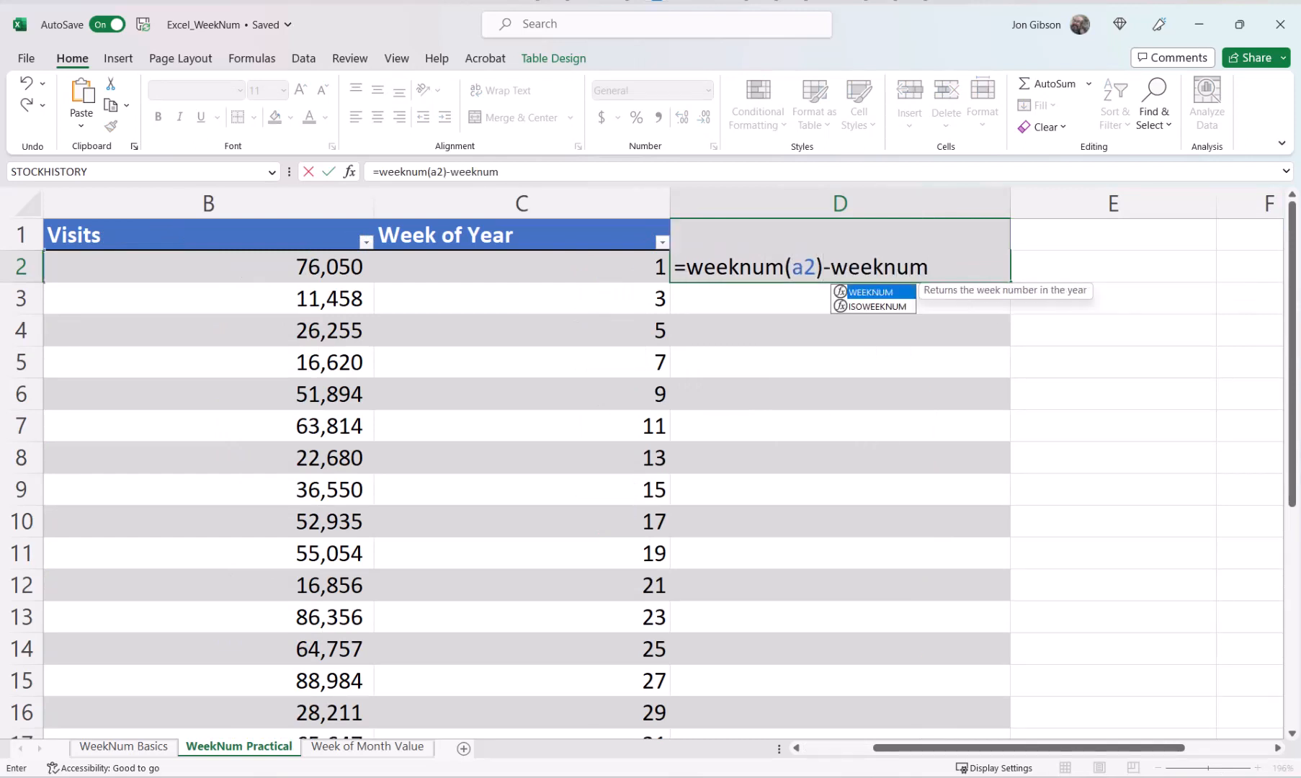
pyautogui.write('(eomon')
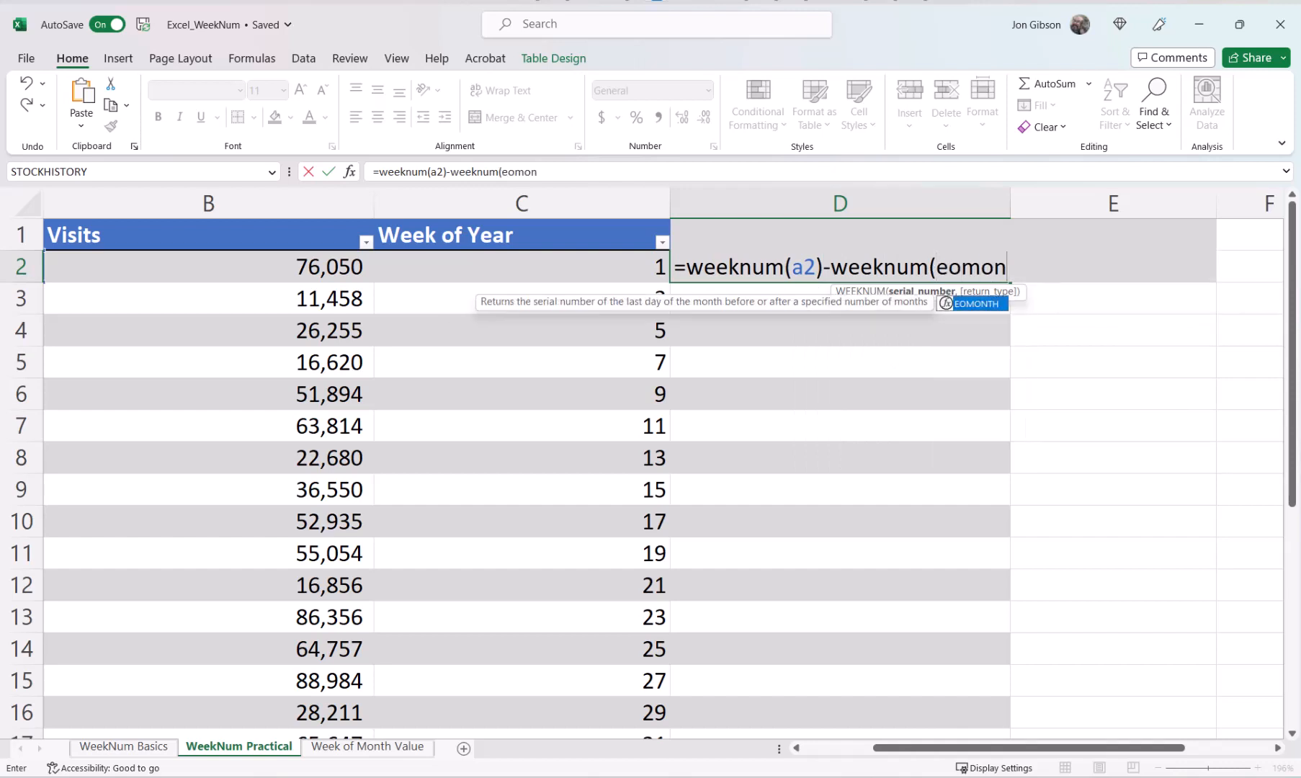
pyautogui.write('th(a2,')
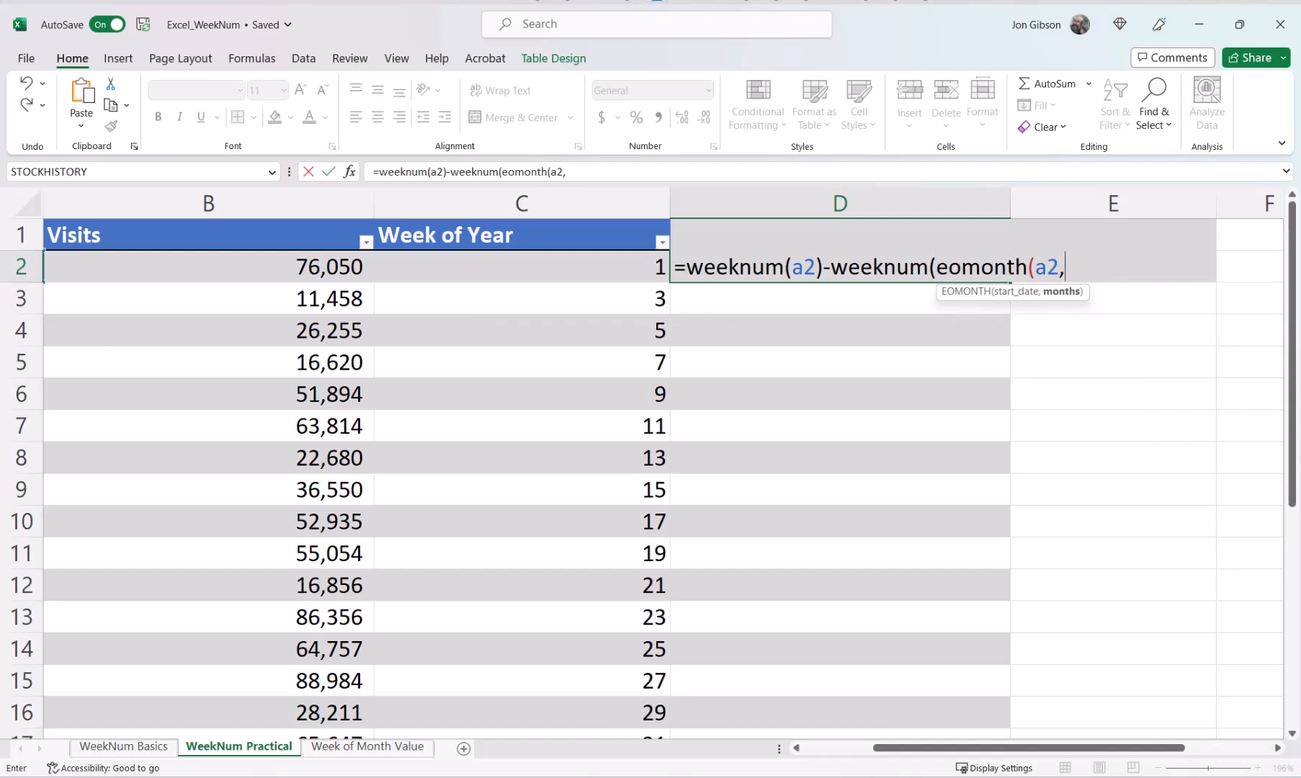
pyautogui.write('-1)+1)+')
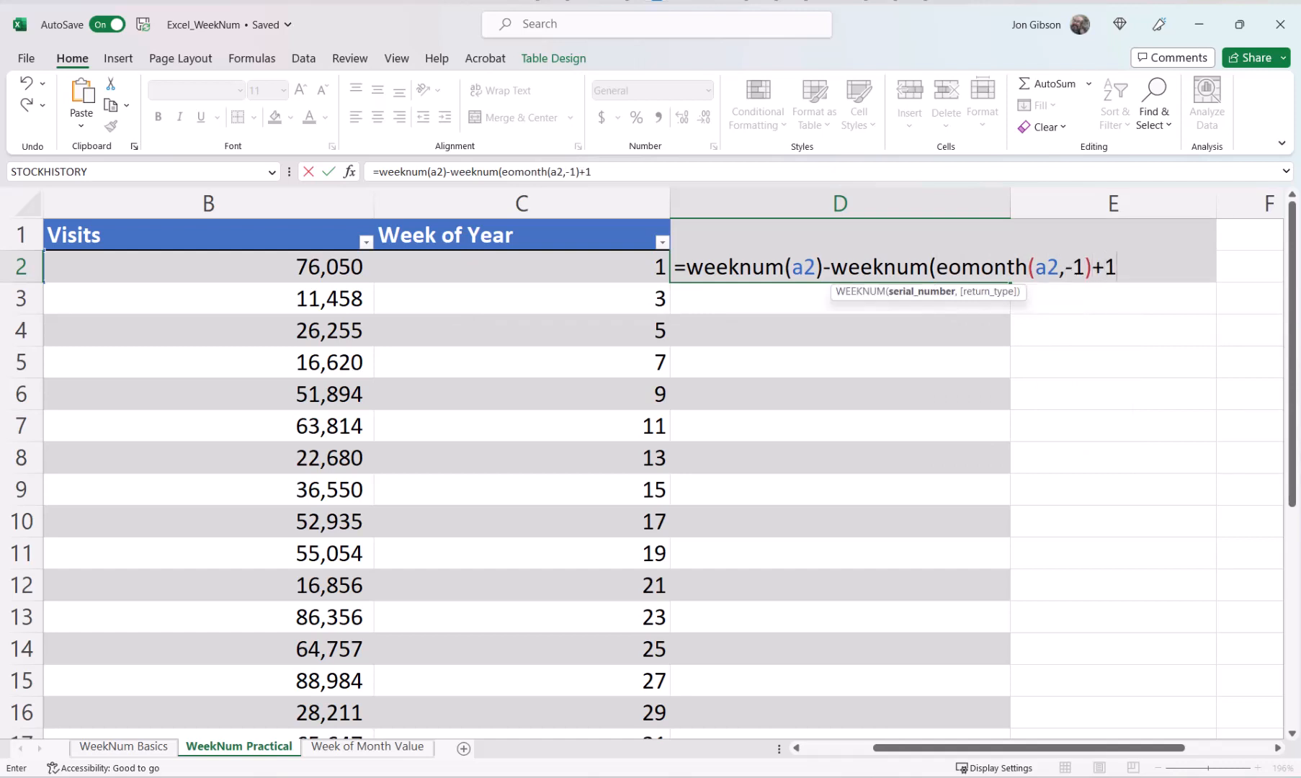
pyautogui.write('1')
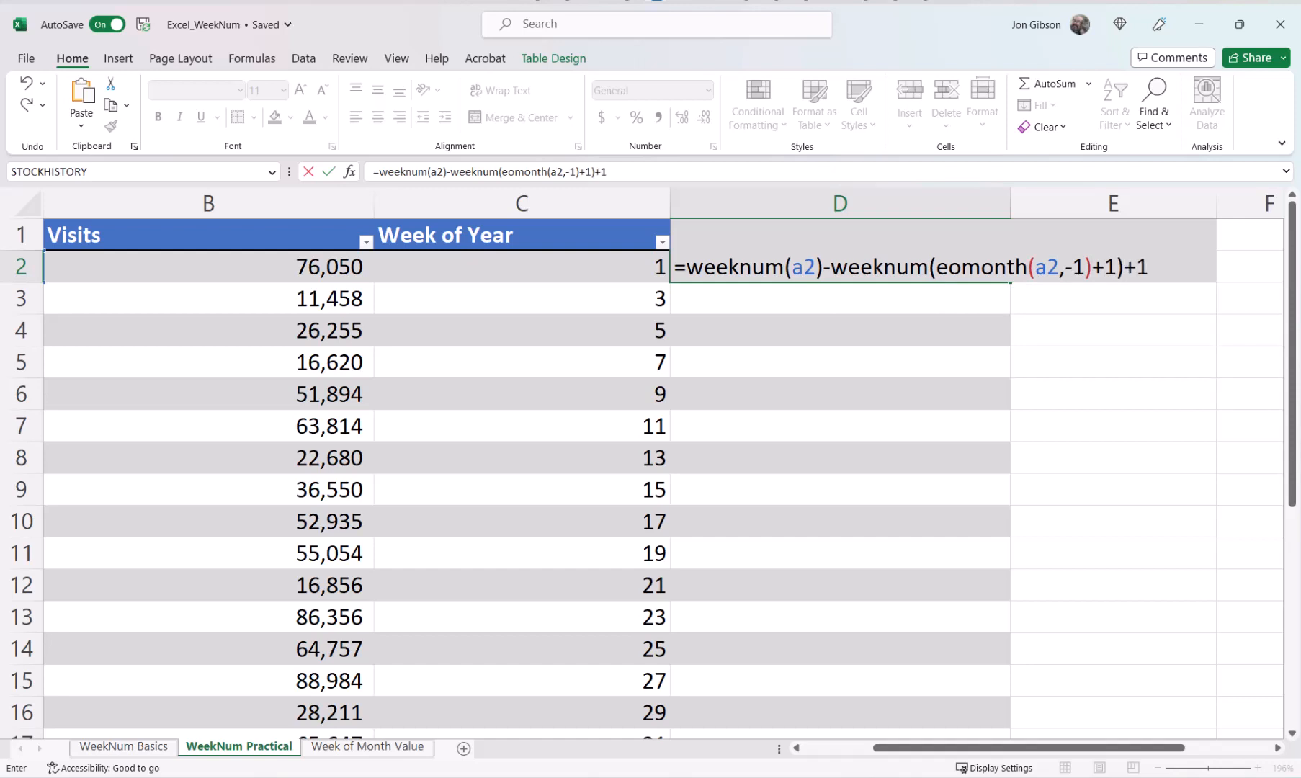
pyautogui.press('Return')
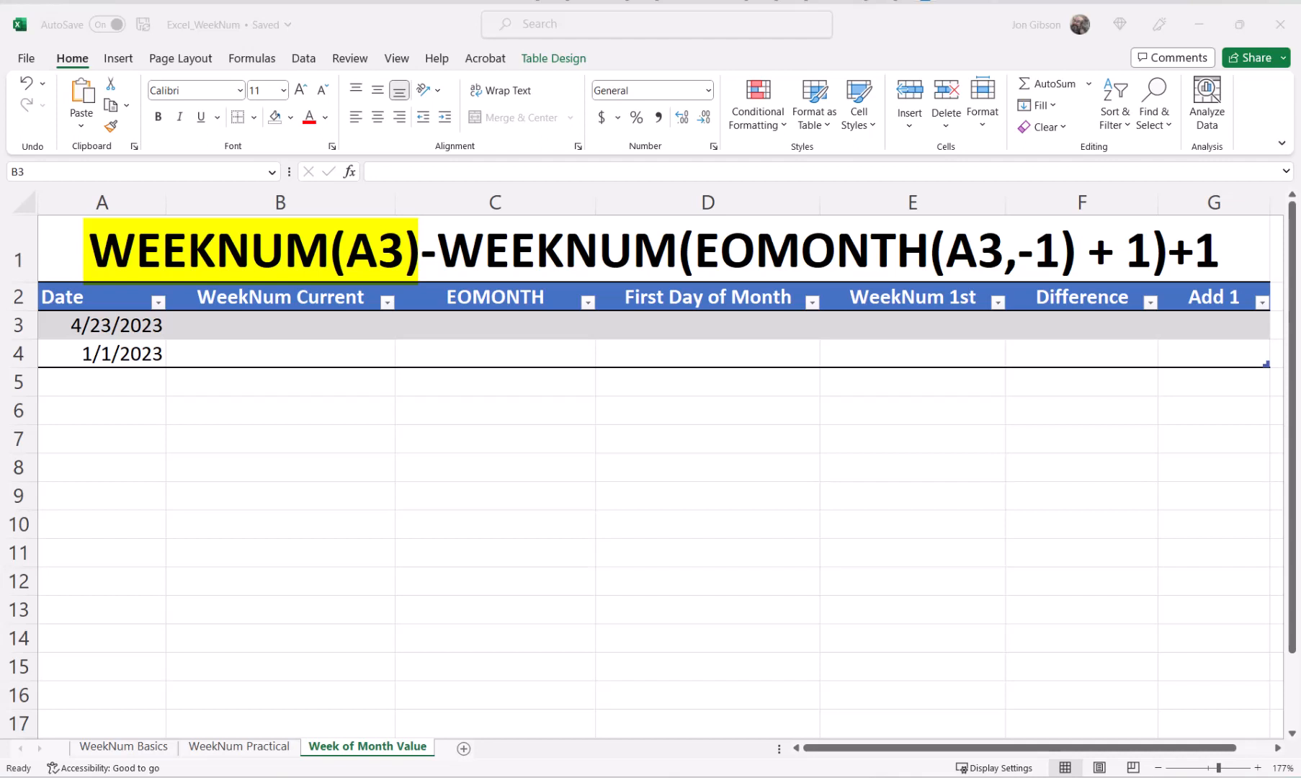
# Fill the WeekNum Current column on the Week of Month Value sheet with =WEEKNUM(A3) in cell B3.
pyautogui.write('=WEE')
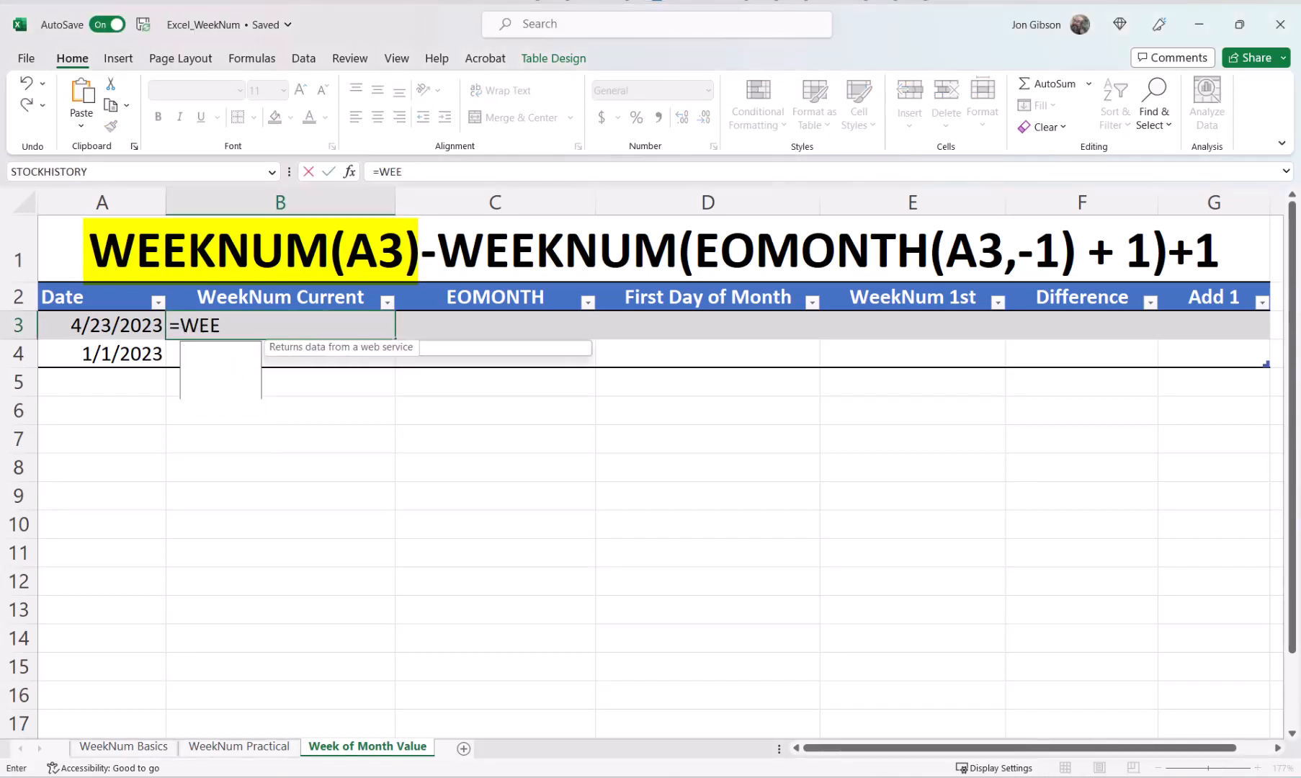
pyautogui.write('KNUM(A')
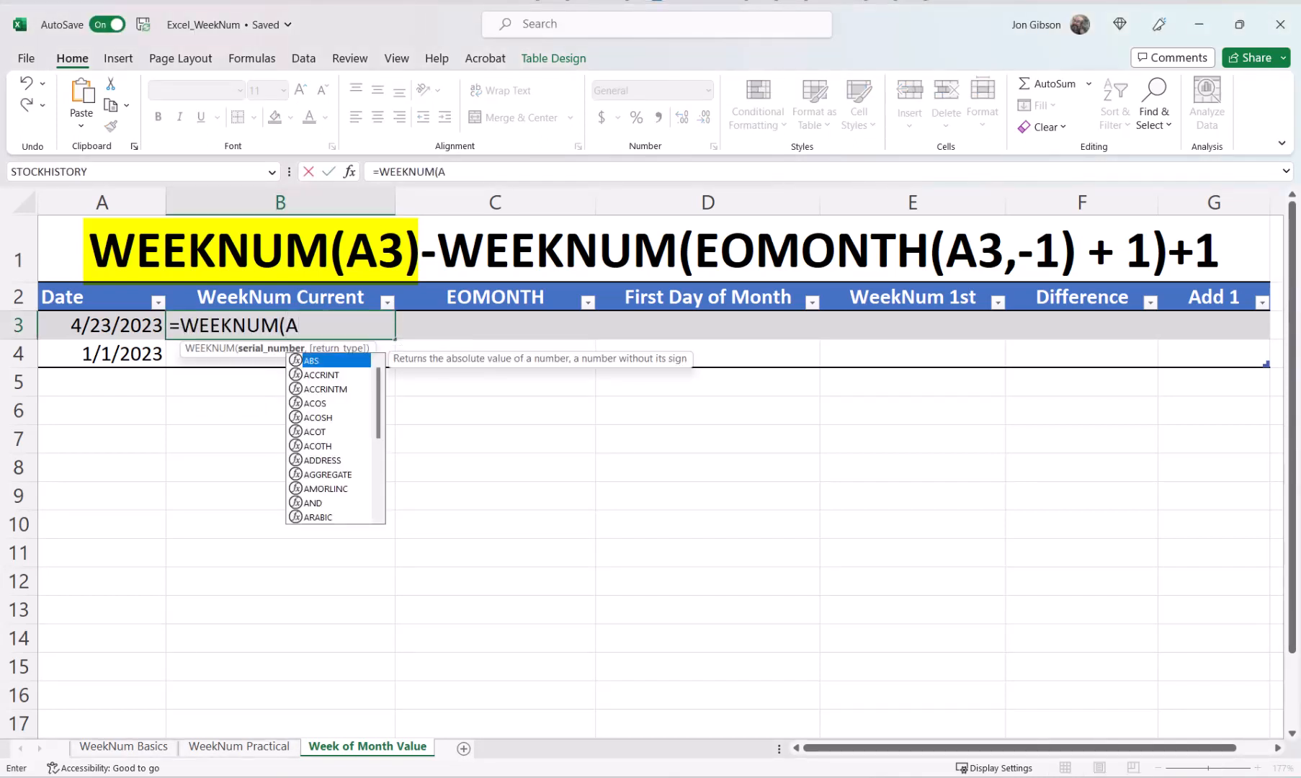
pyautogui.write('3)')
pyautogui.press('Return')
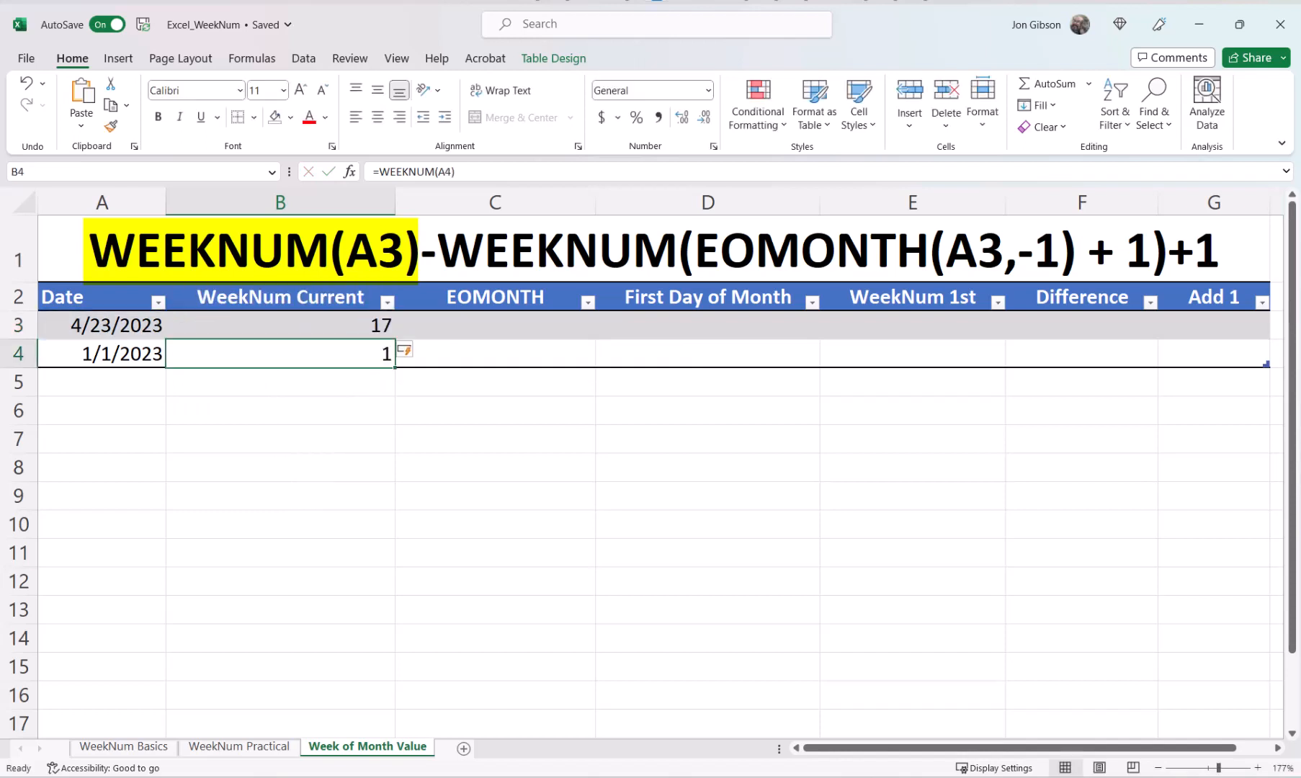
pyautogui.click(280, 297)
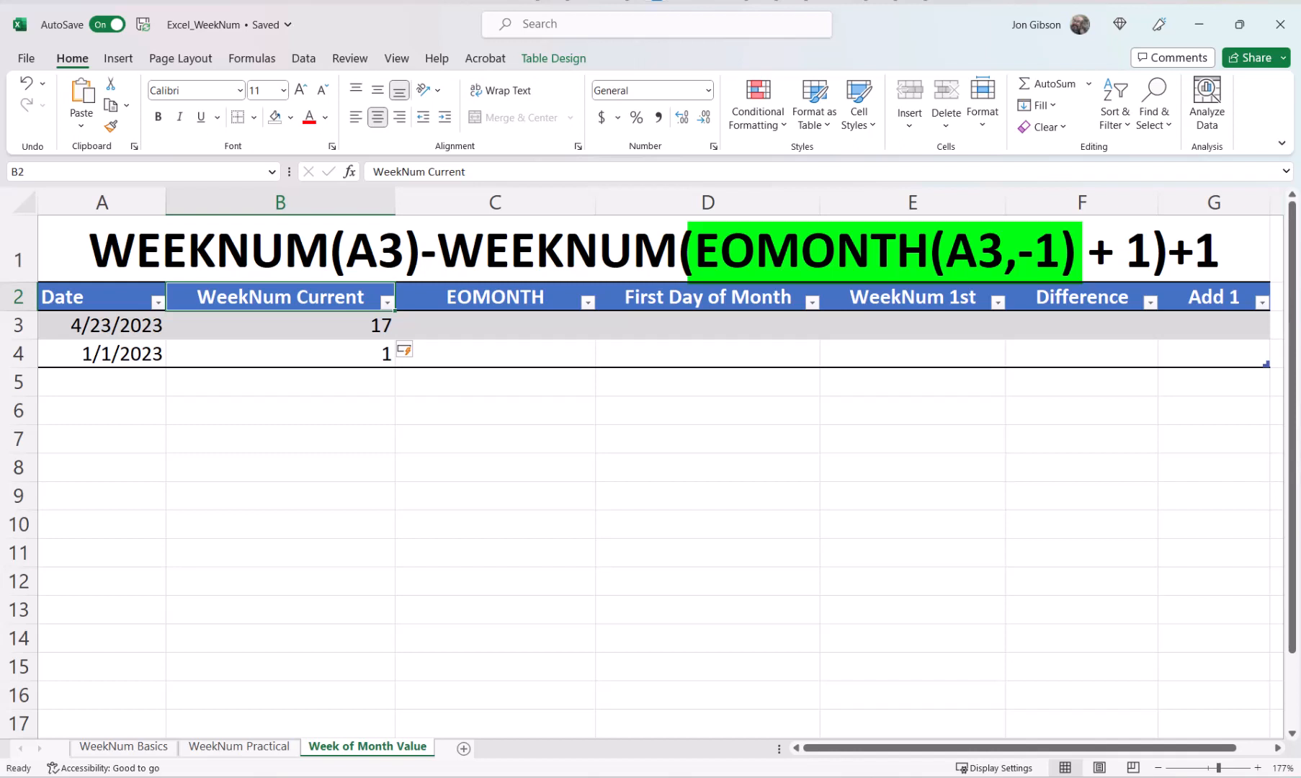
# Enter =EOMONTH(A3,-1) in cell C3 to get the last day of the previous month.
pyautogui.click(495, 325)
pyautogui.write('=EO')
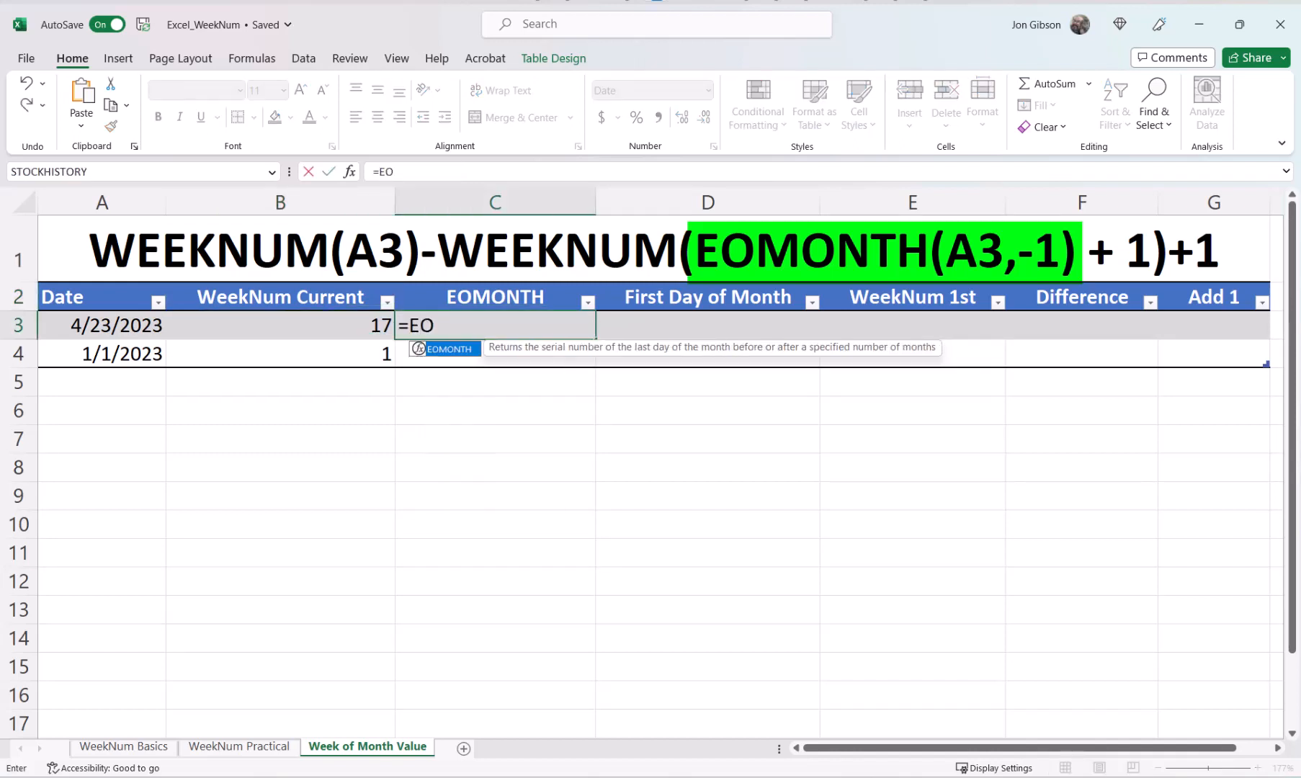
pyautogui.write('MONTH(')
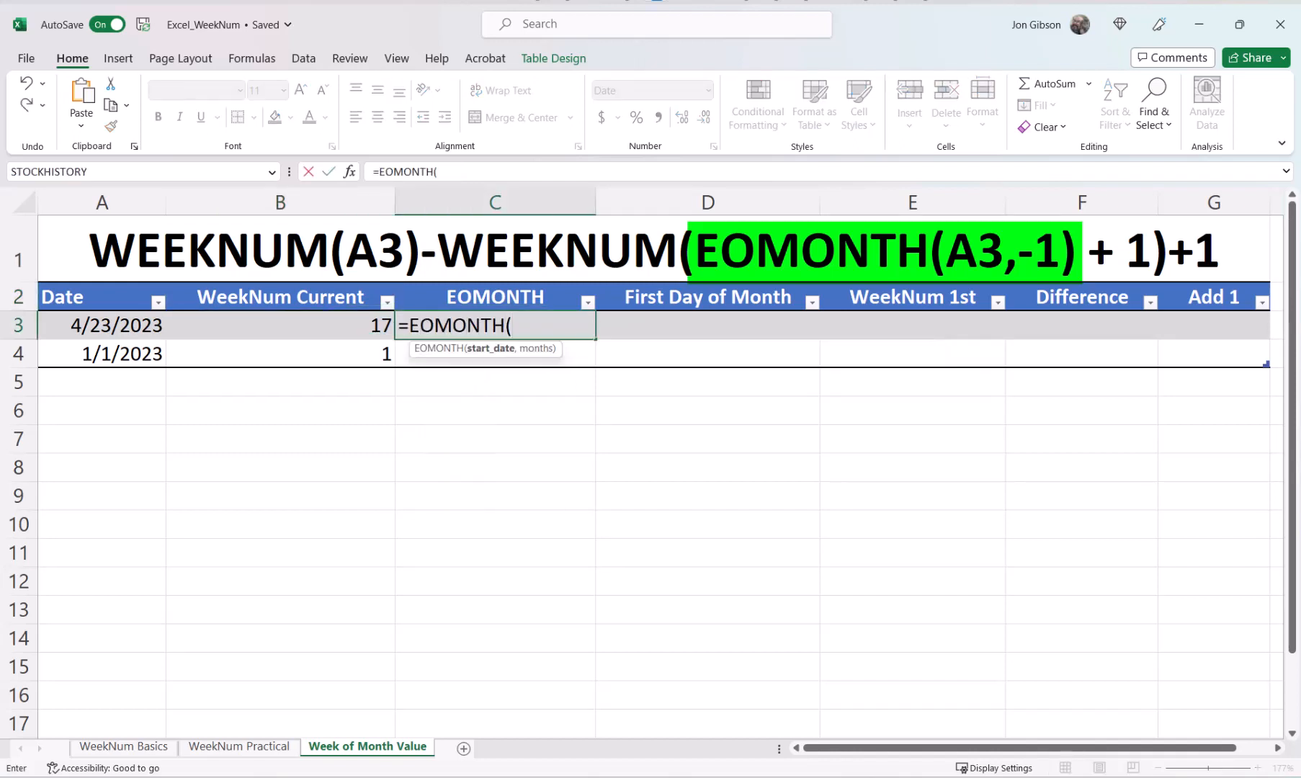
pyautogui.write('A3,-')
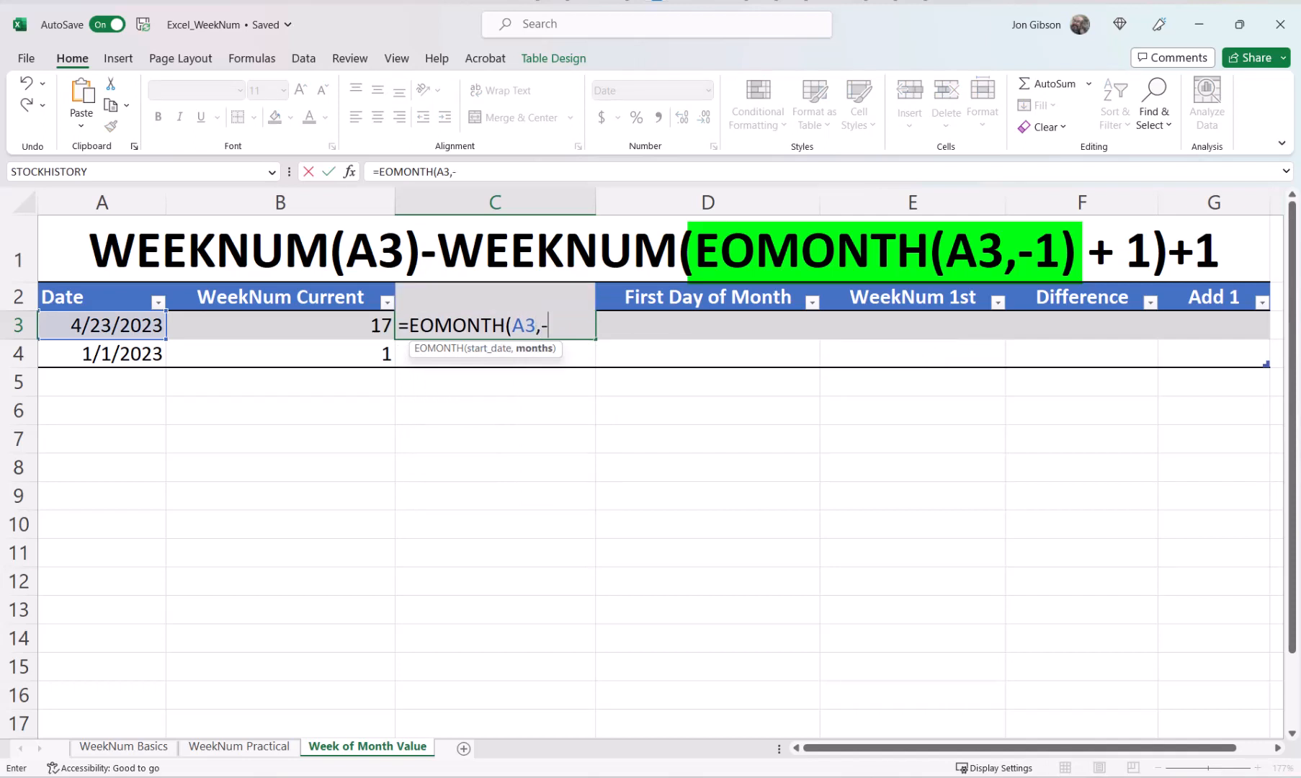
pyautogui.write('1)')
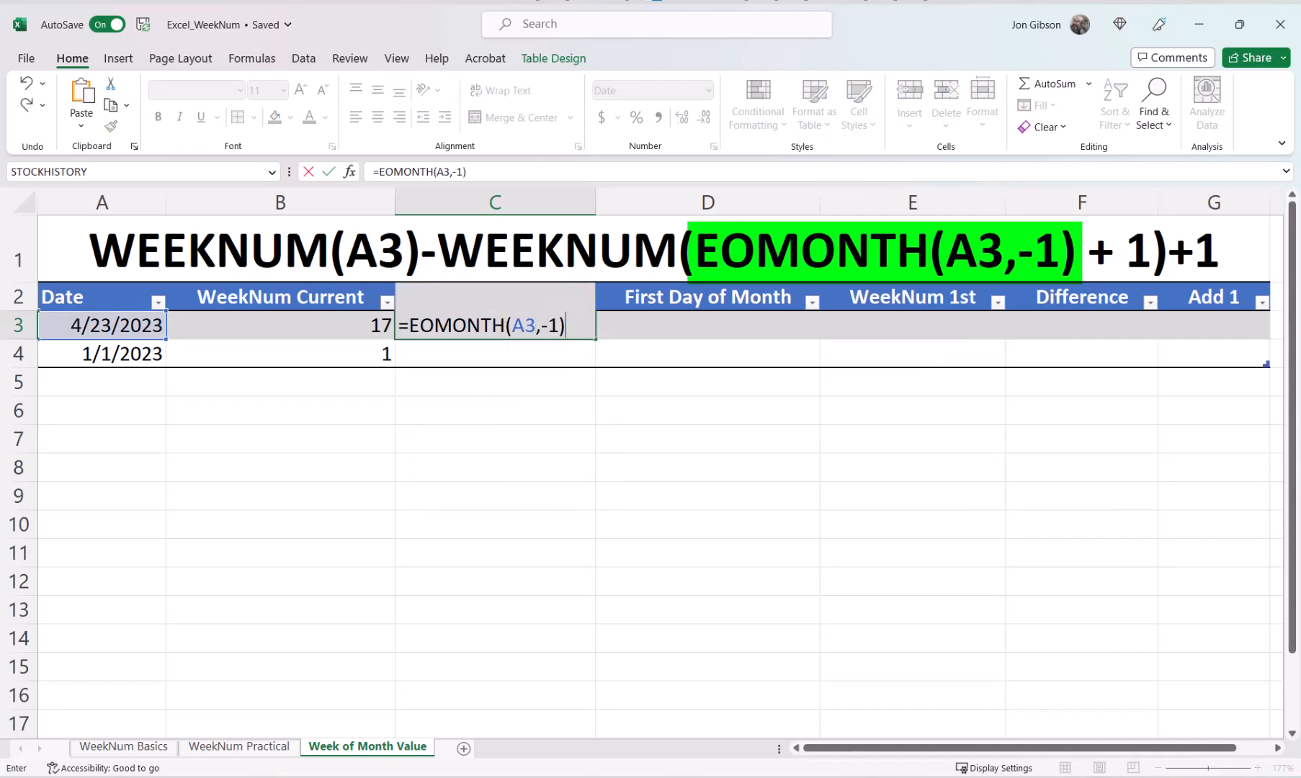
pyautogui.press('Return')
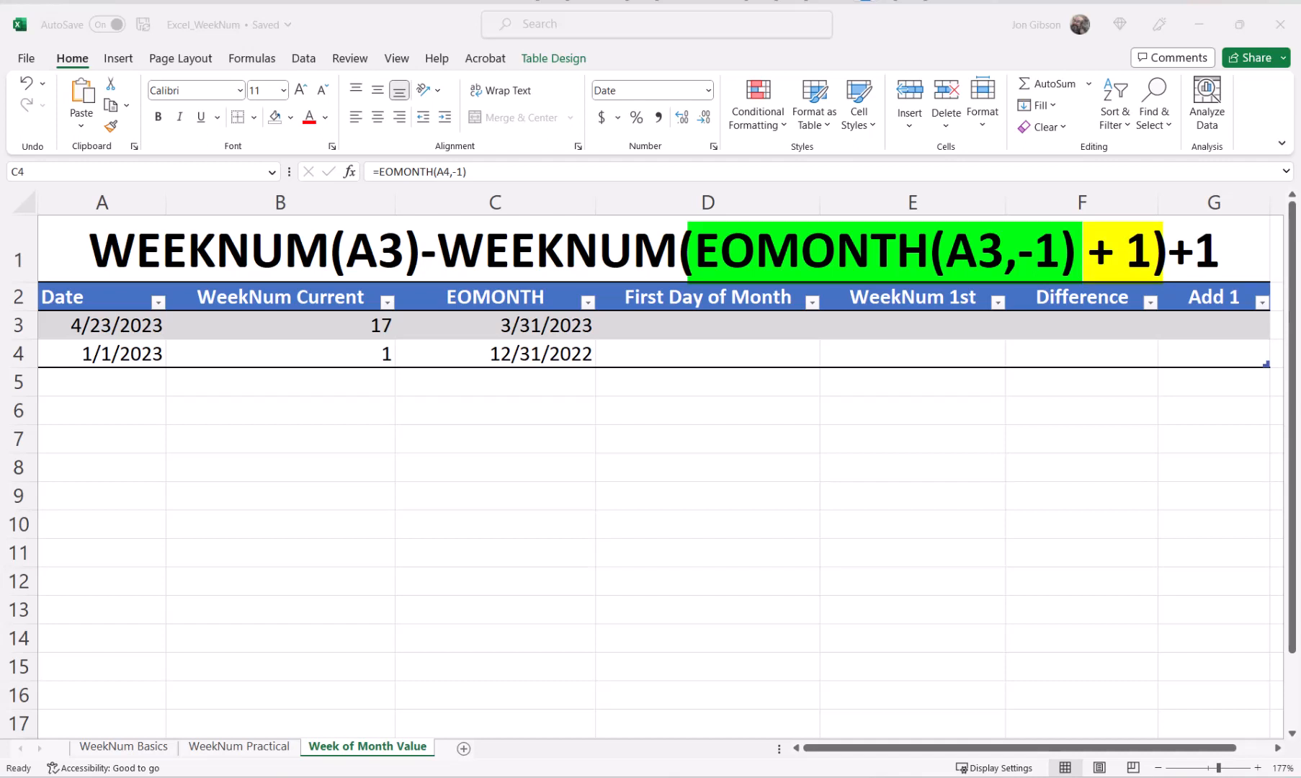
# Fill the First Day of Month column by entering =C3+1 in cell D3.
pyautogui.click(708, 325)
pyautogui.write('=')
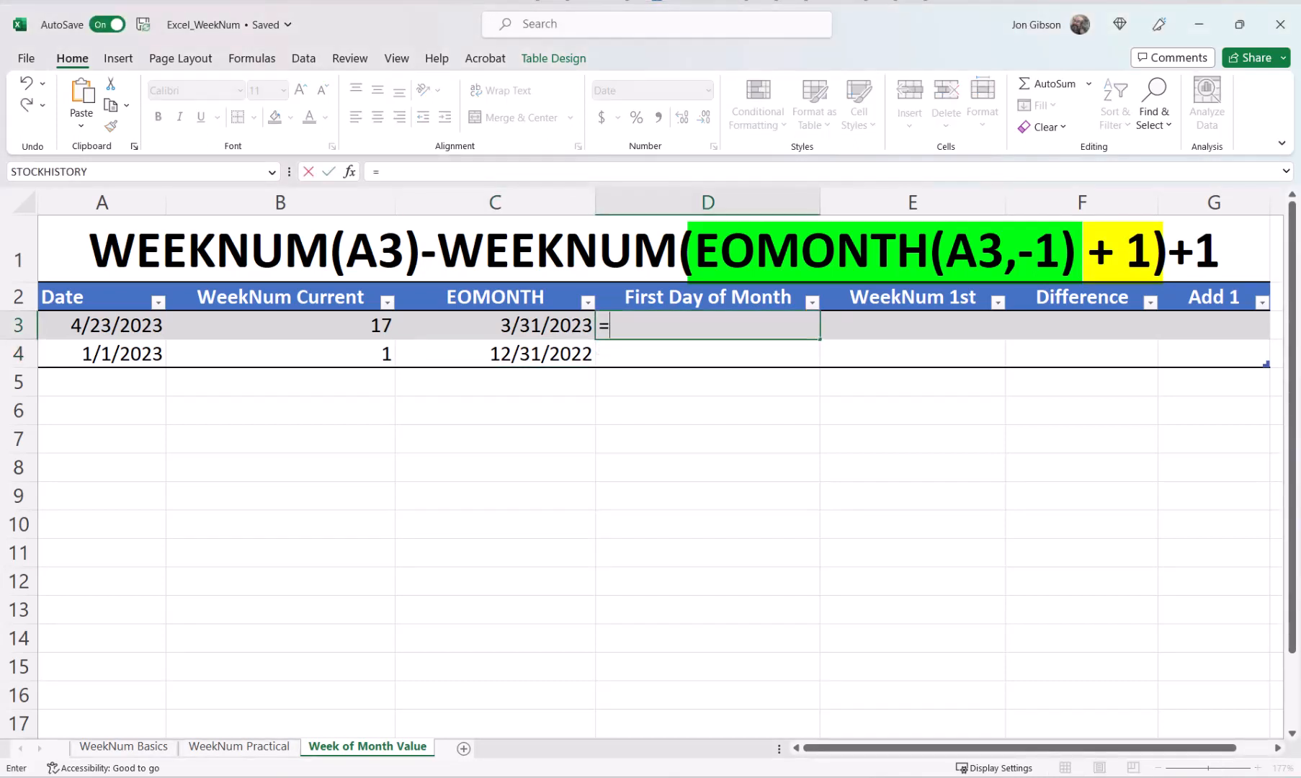
pyautogui.write('C3+1')
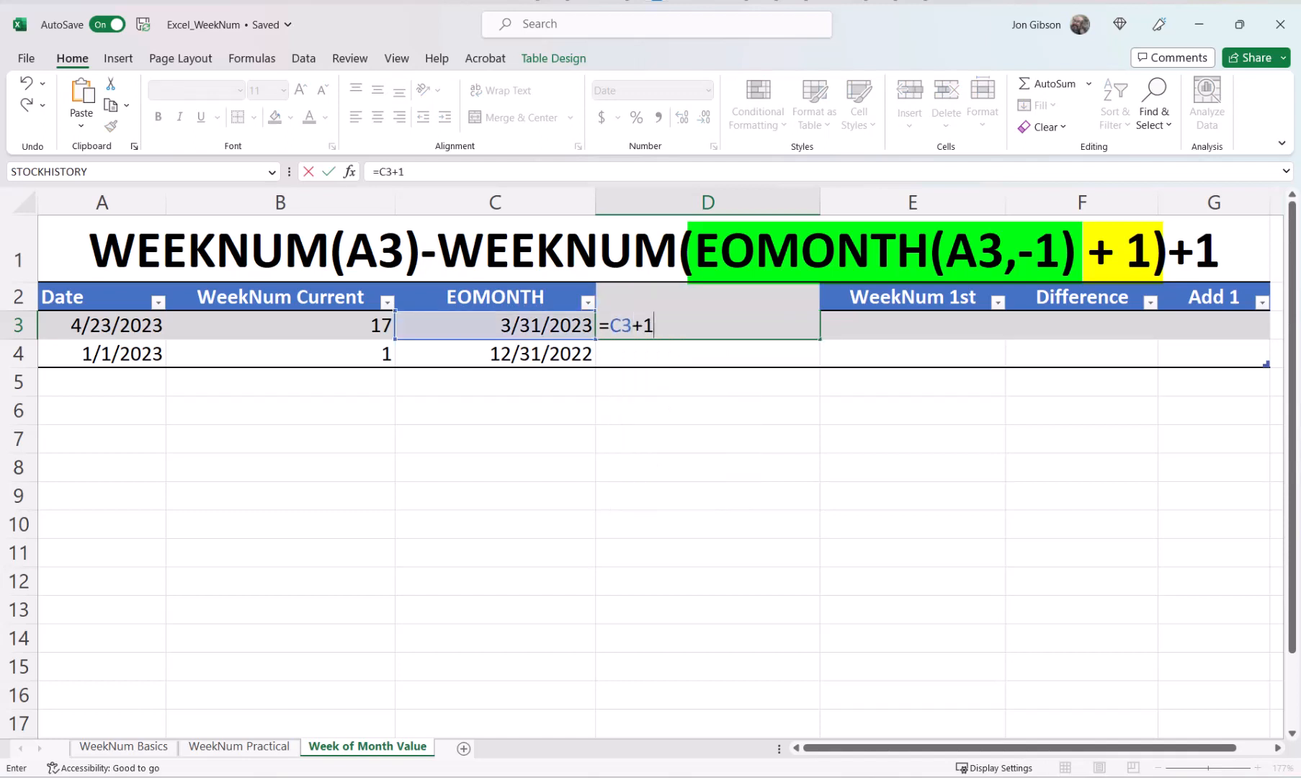
pyautogui.press('Return')
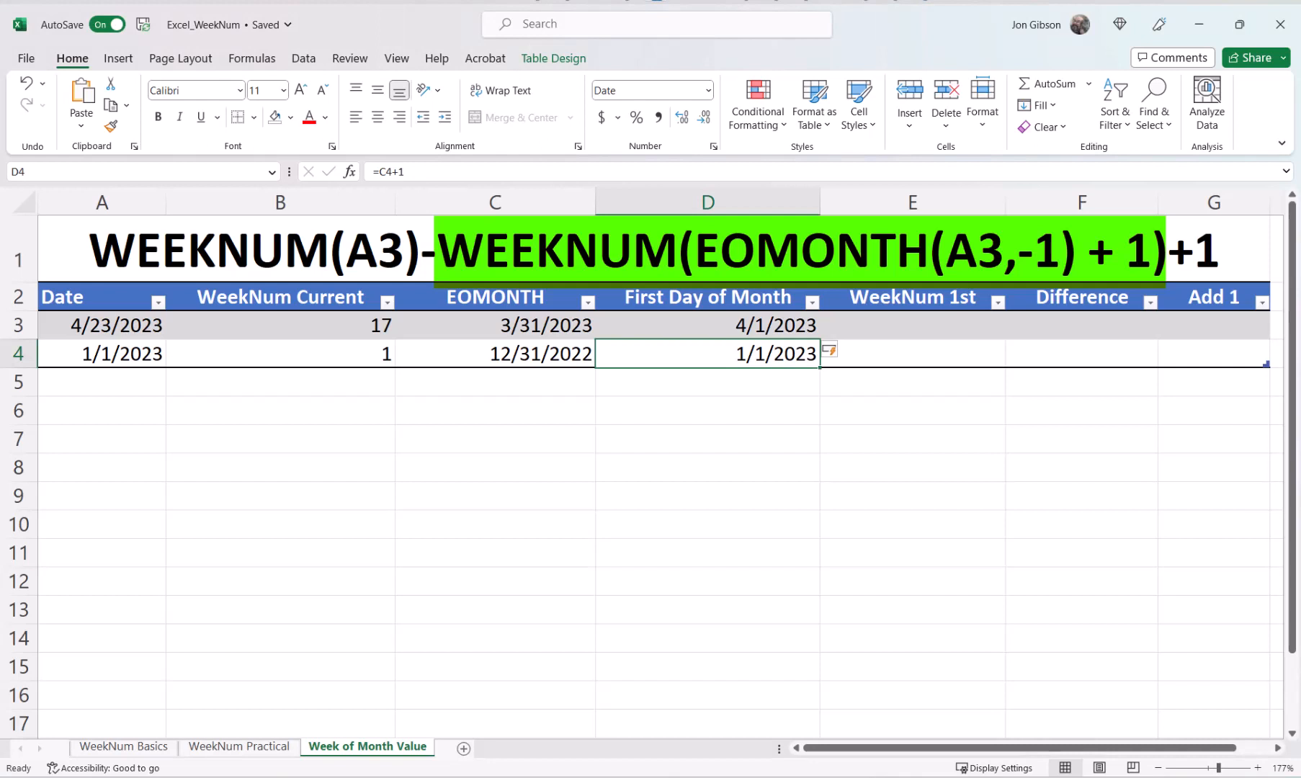
# Fill the WeekNum 1st column with the week number of the first day of the month by entering =WEEKNUM(D3) in cell E3.
pyautogui.click(913, 325)
pyautogui.write('=')
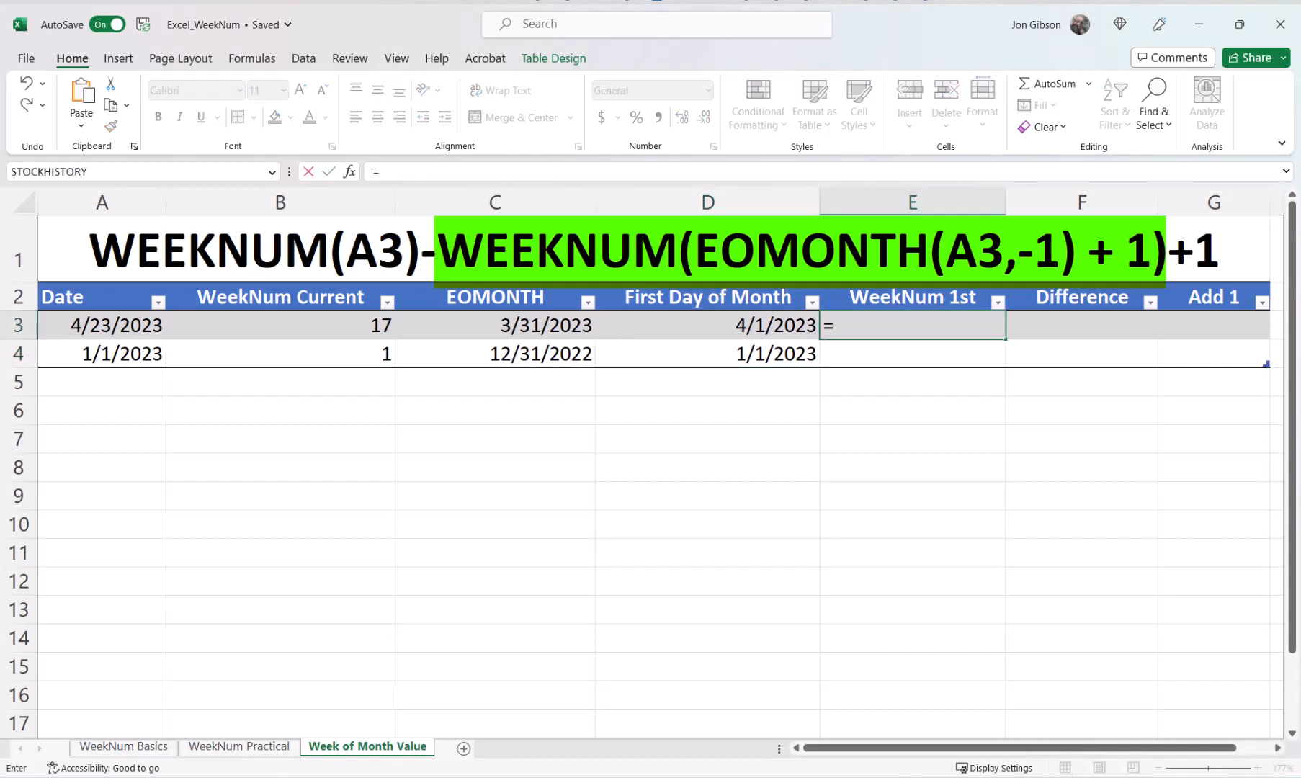
pyautogui.write('WEEKNUM(')
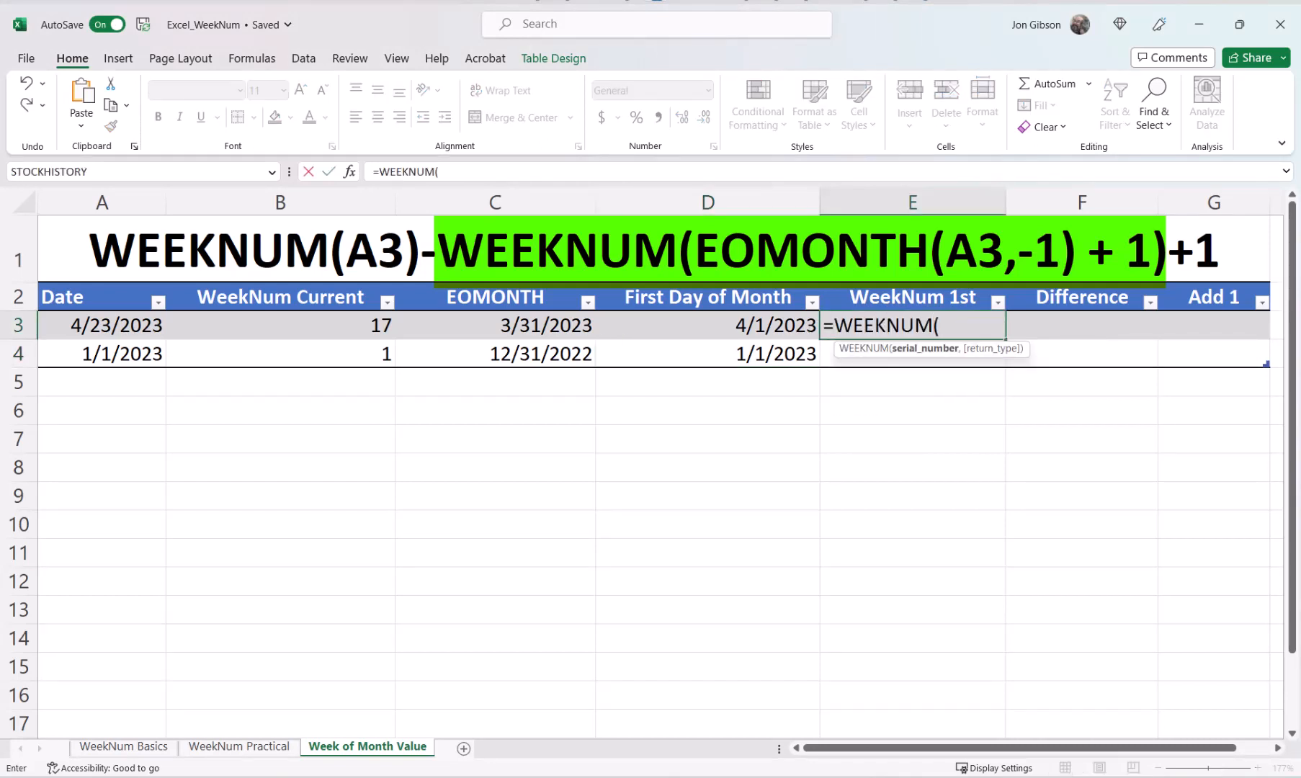
pyautogui.write('D3')
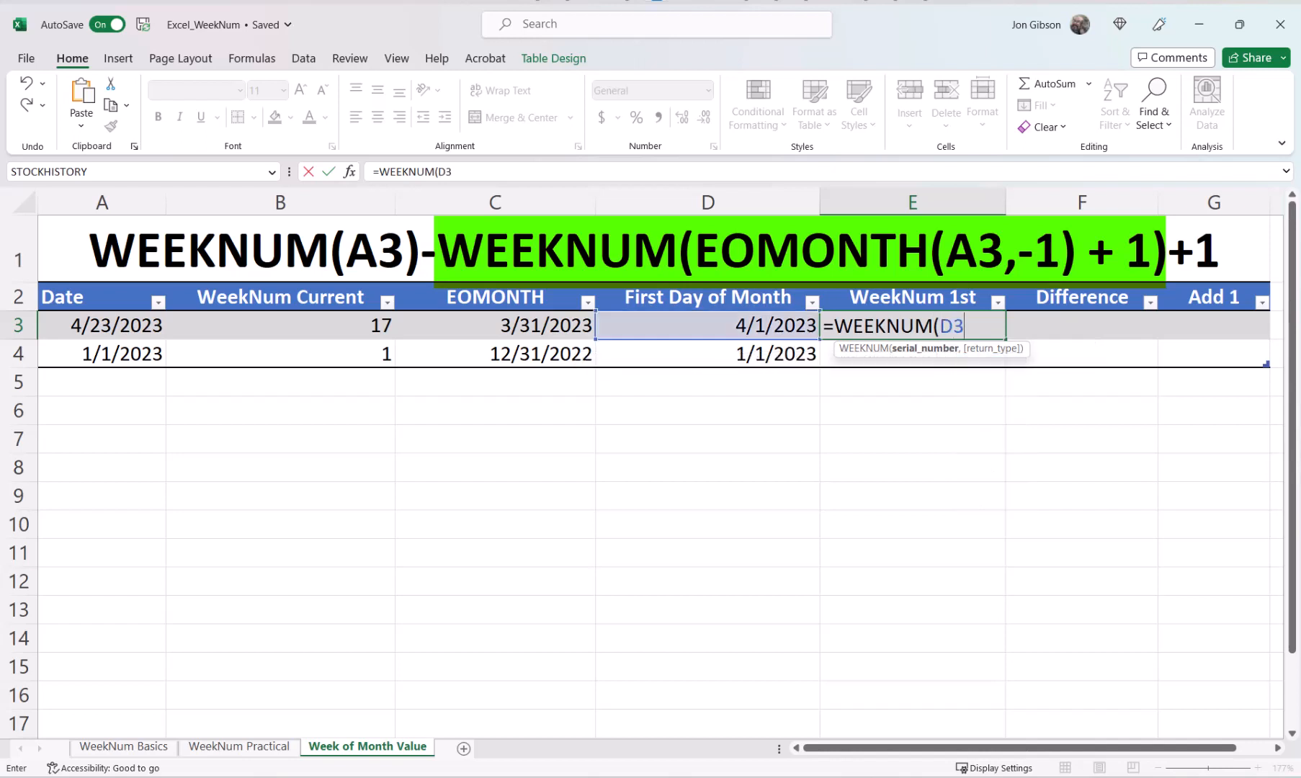
pyautogui.write(')')
pyautogui.press('Return')
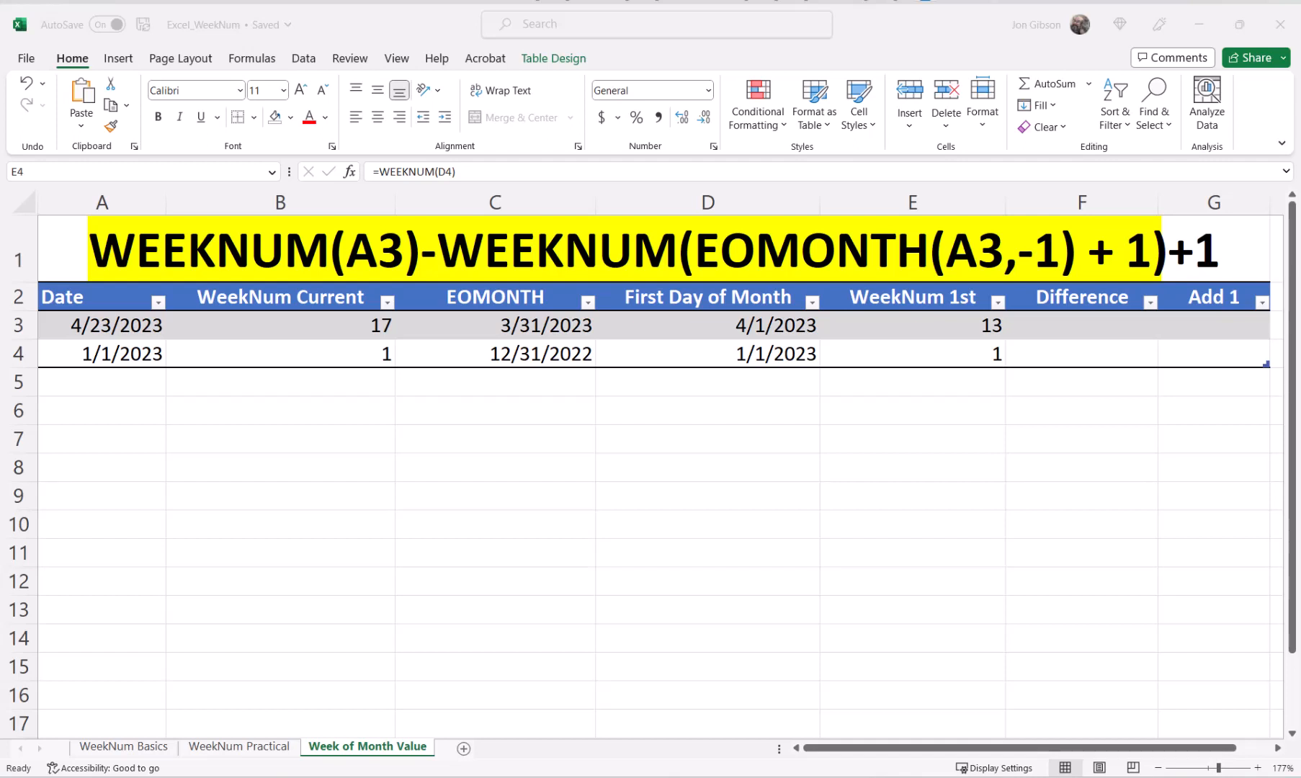
# Fill the Difference column by entering =B3-E3 in cell F3 to subtract the first day's week number from the current one.
pyautogui.click(1082, 325)
pyautogui.write('=B')
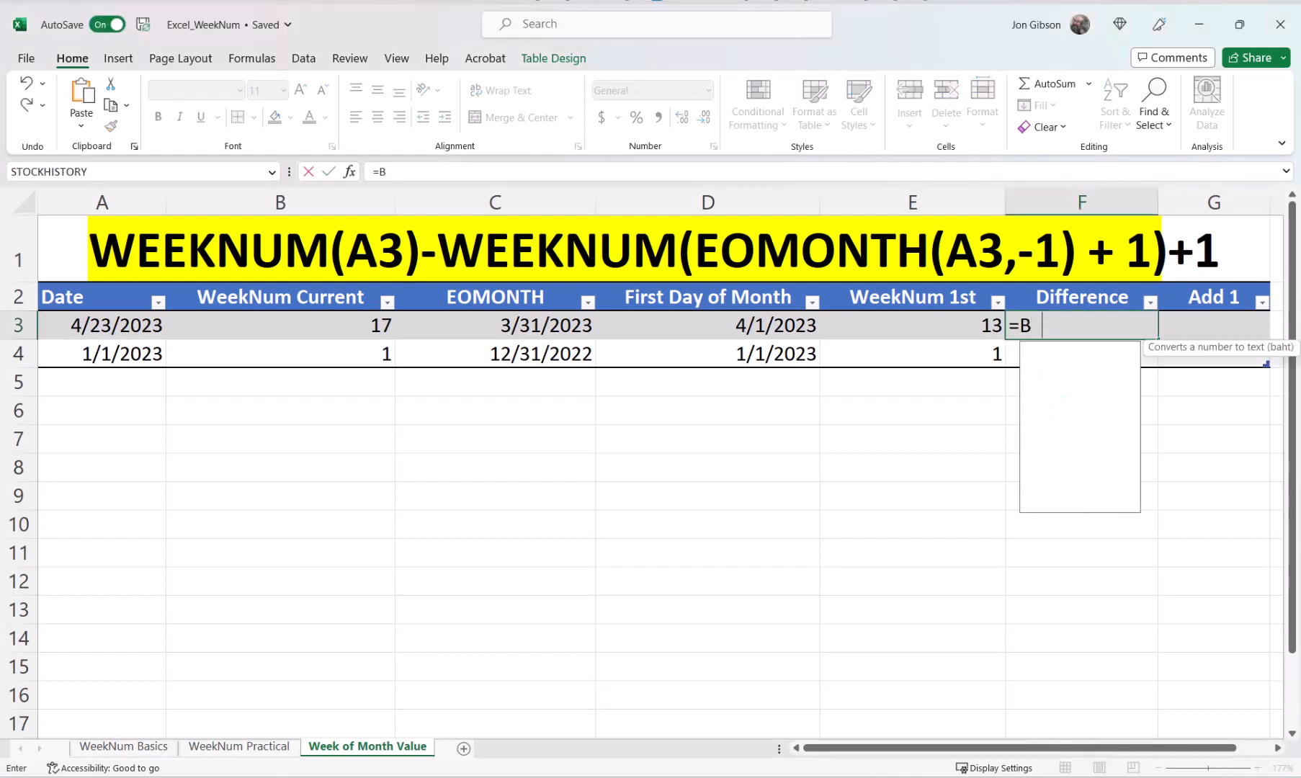
pyautogui.write('3-E3')
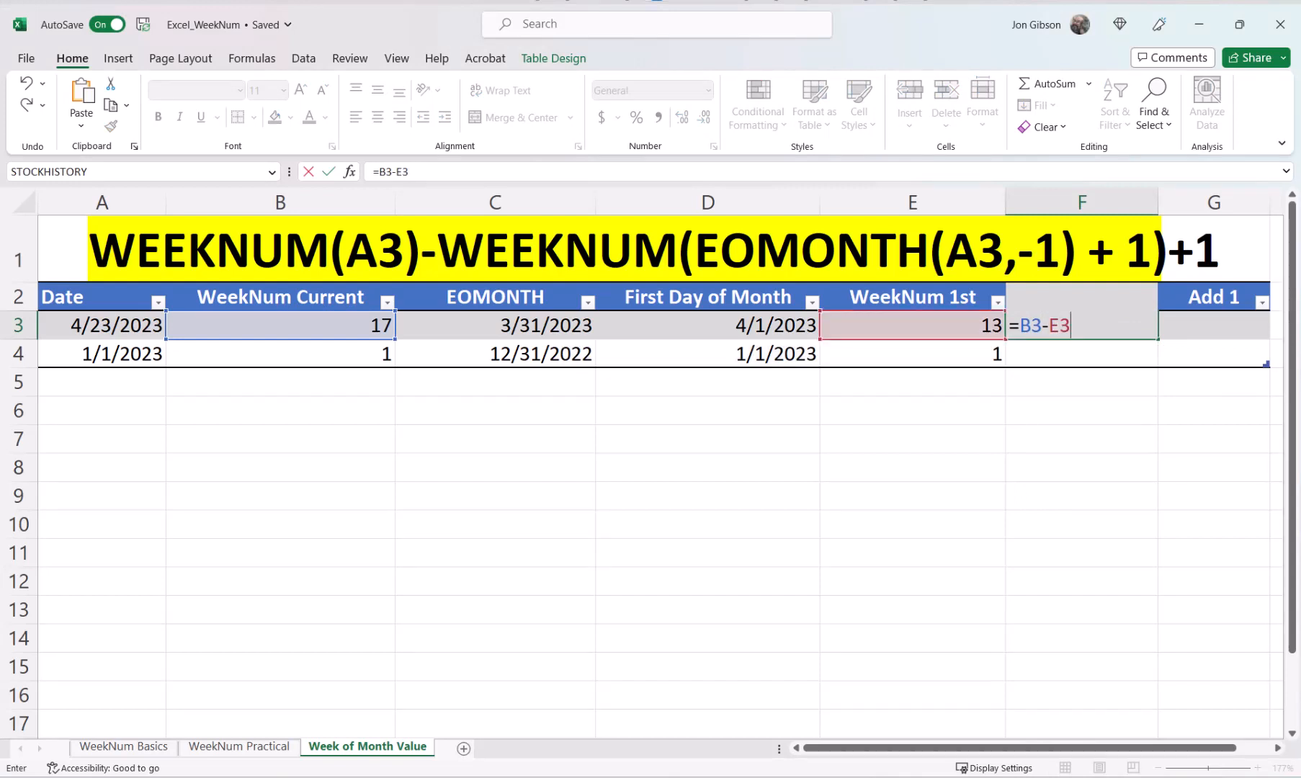
pyautogui.press('Return')
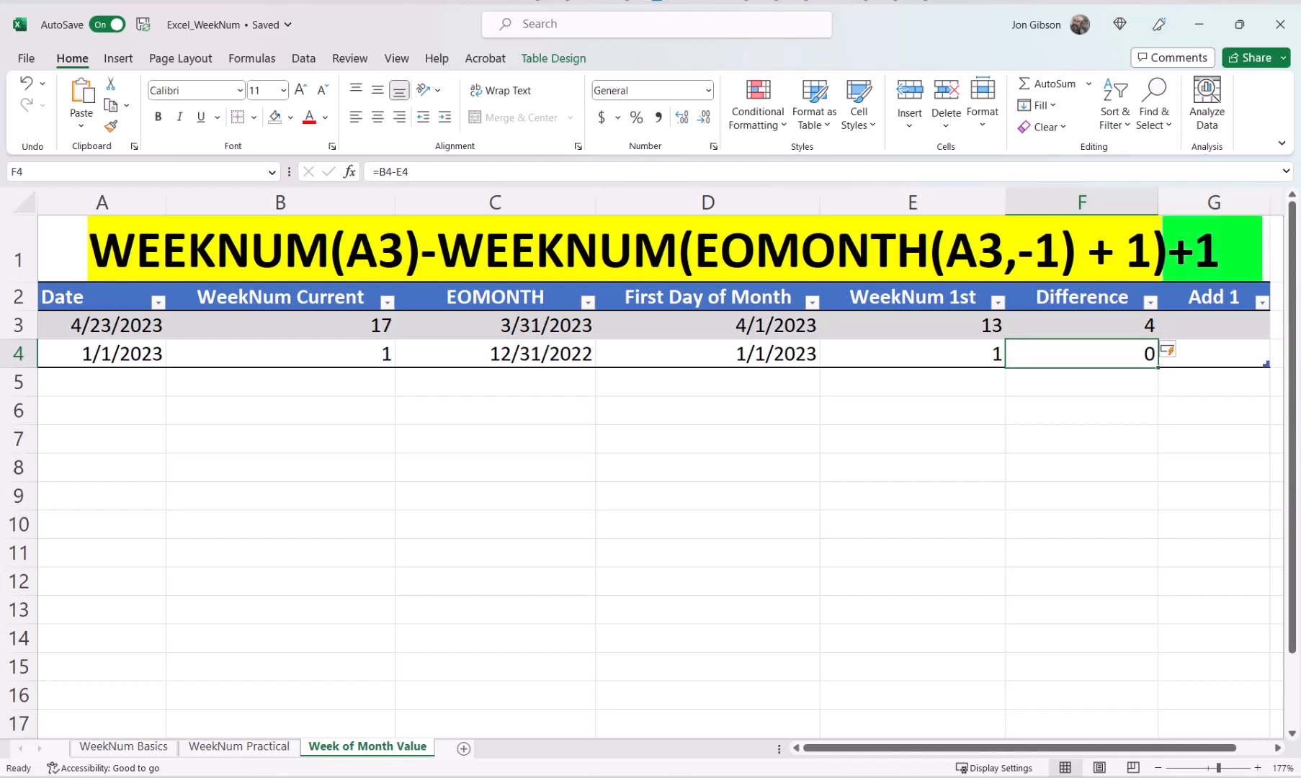
# Complete the week-of-month breakdown by entering =F3+1 in cell G3 of the Add 1 column.
pyautogui.click(1214, 325)
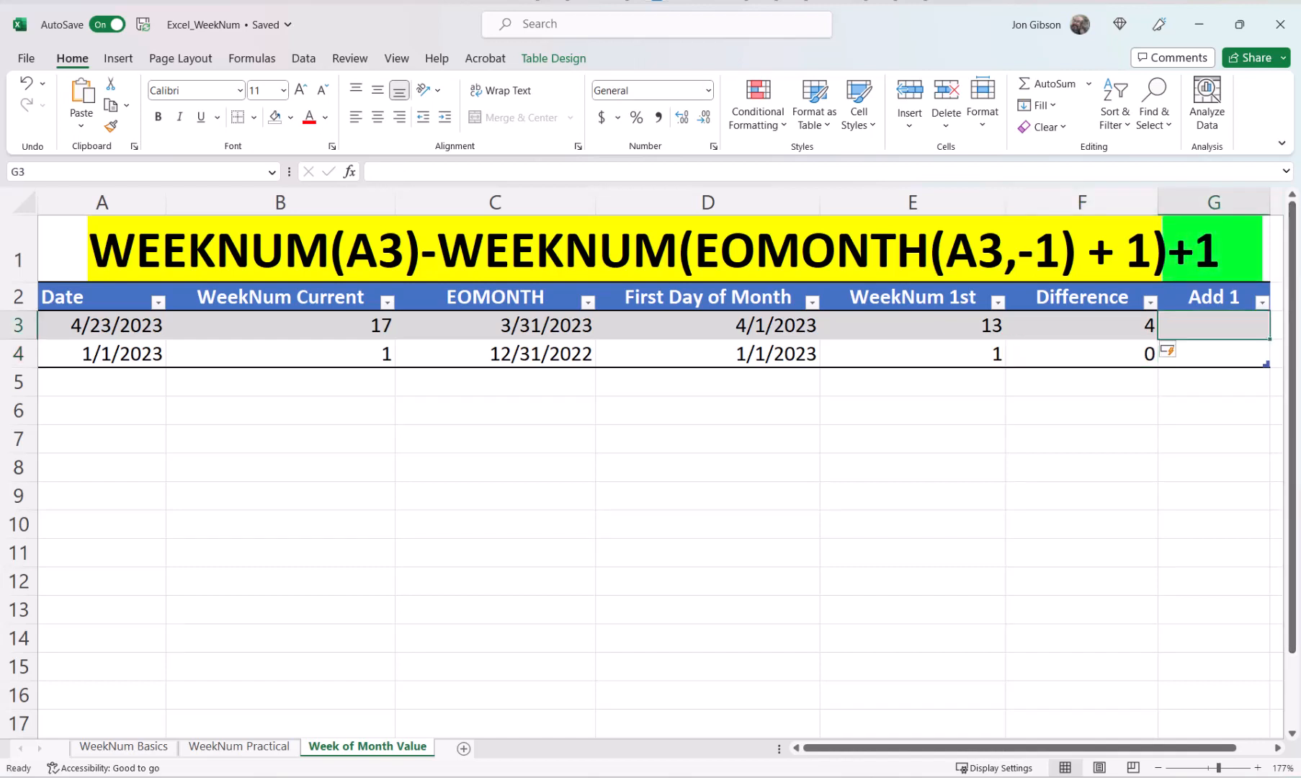
pyautogui.write('=F3+')
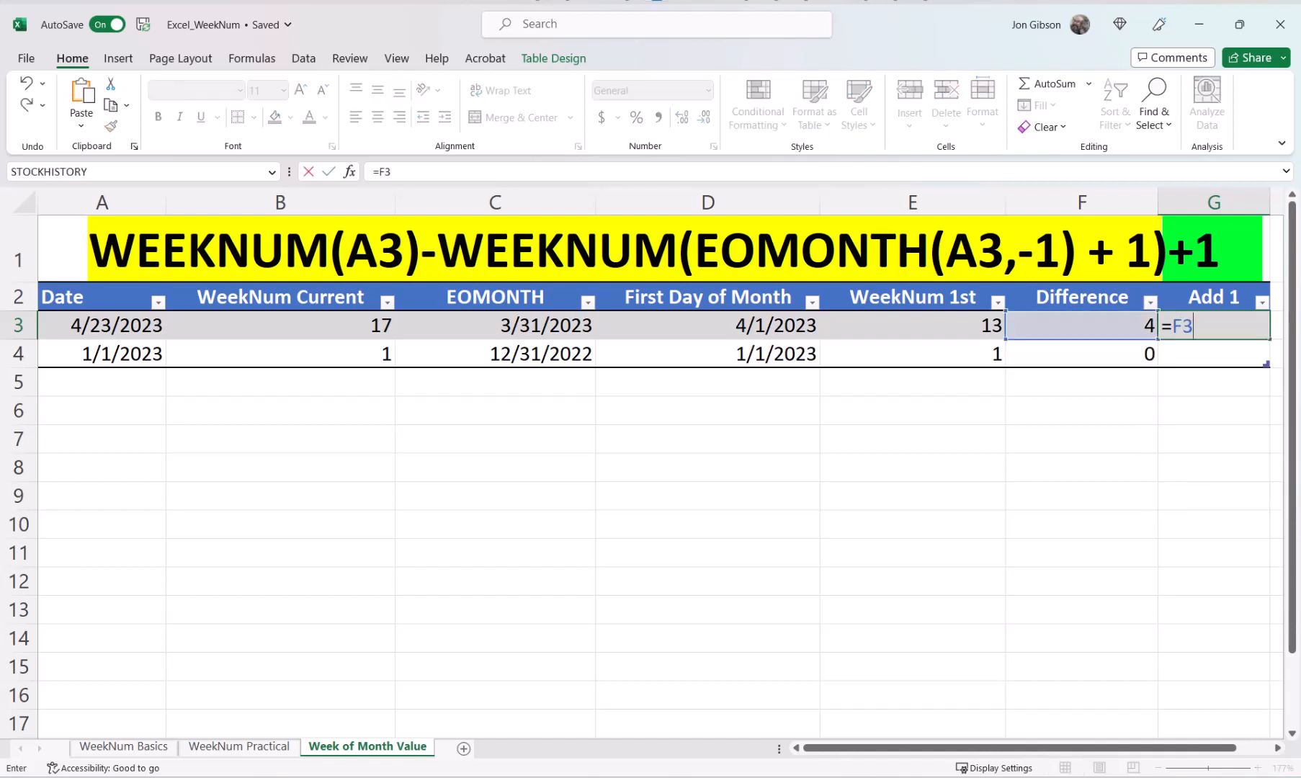
pyautogui.write('1')
pyautogui.press('Return')
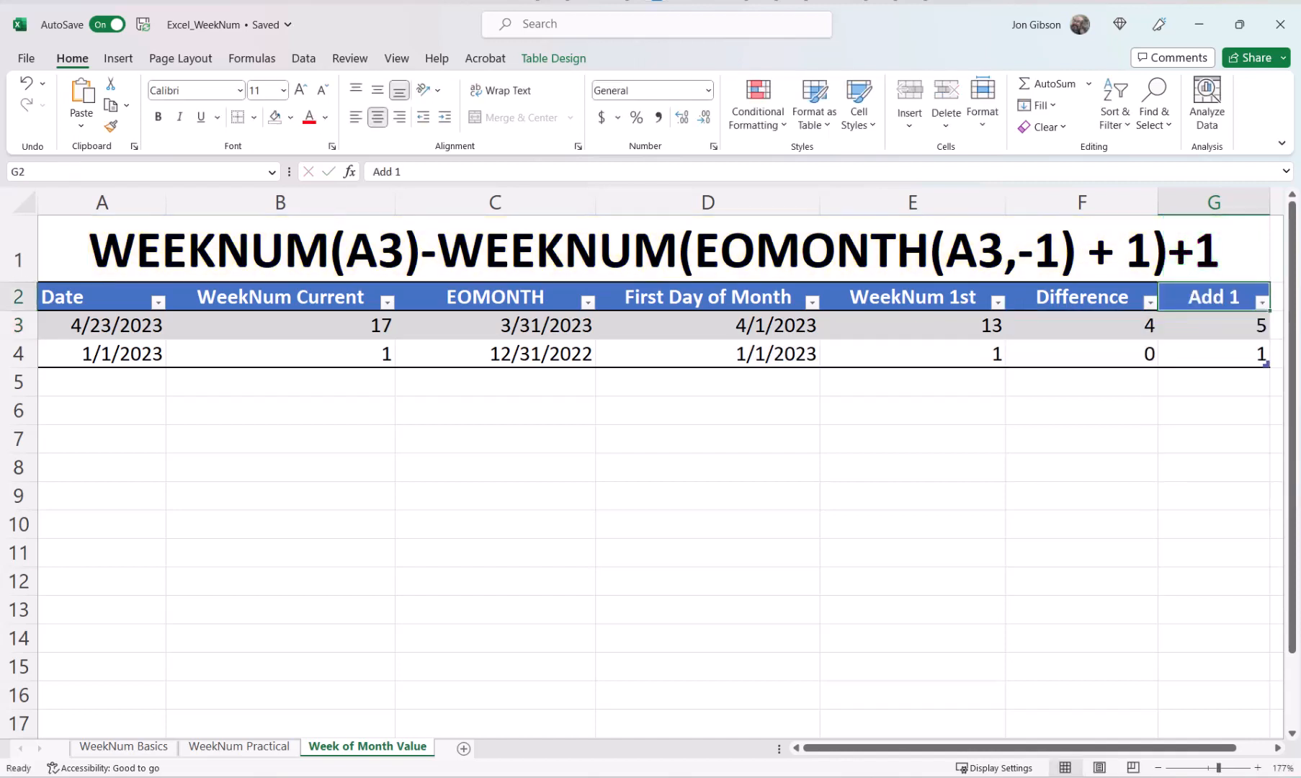